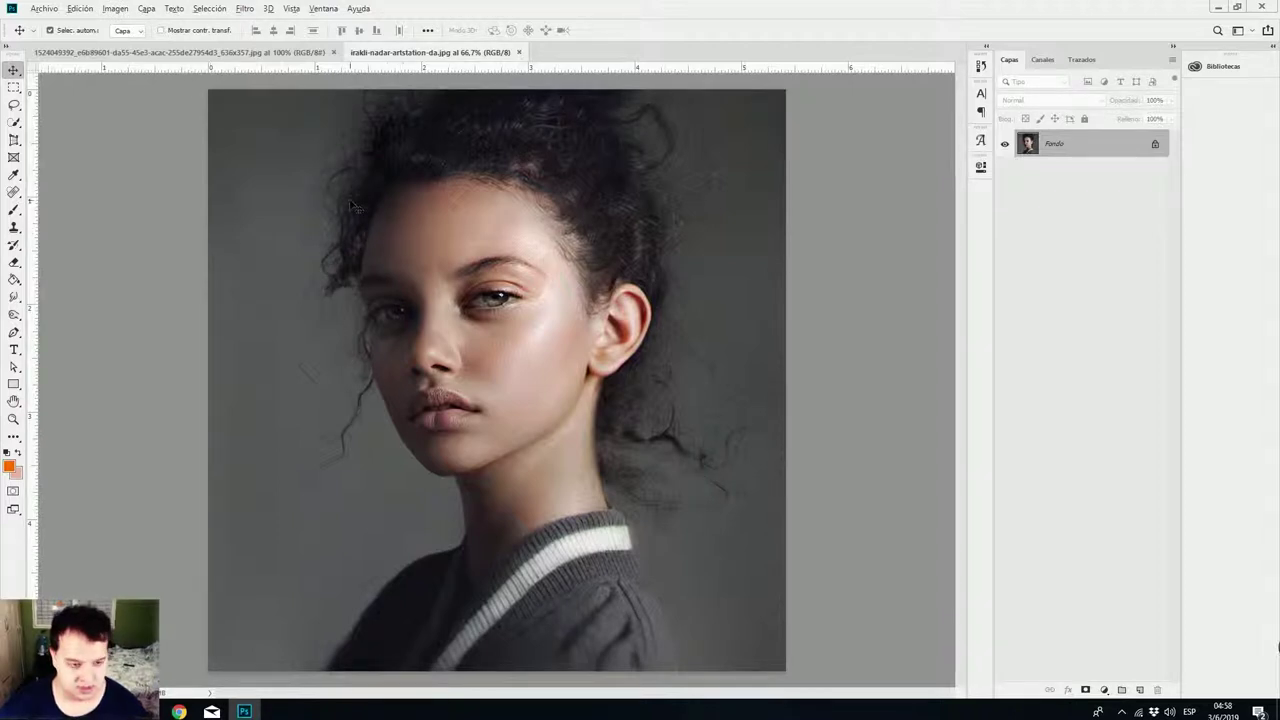
Start the Shadows/Highlights adjustment on the portrait and compare the image with and without the preview.
{"action": "scroll", "coordinate": [356, 206], "scroll_direction": "down", "scroll_amount": 1}
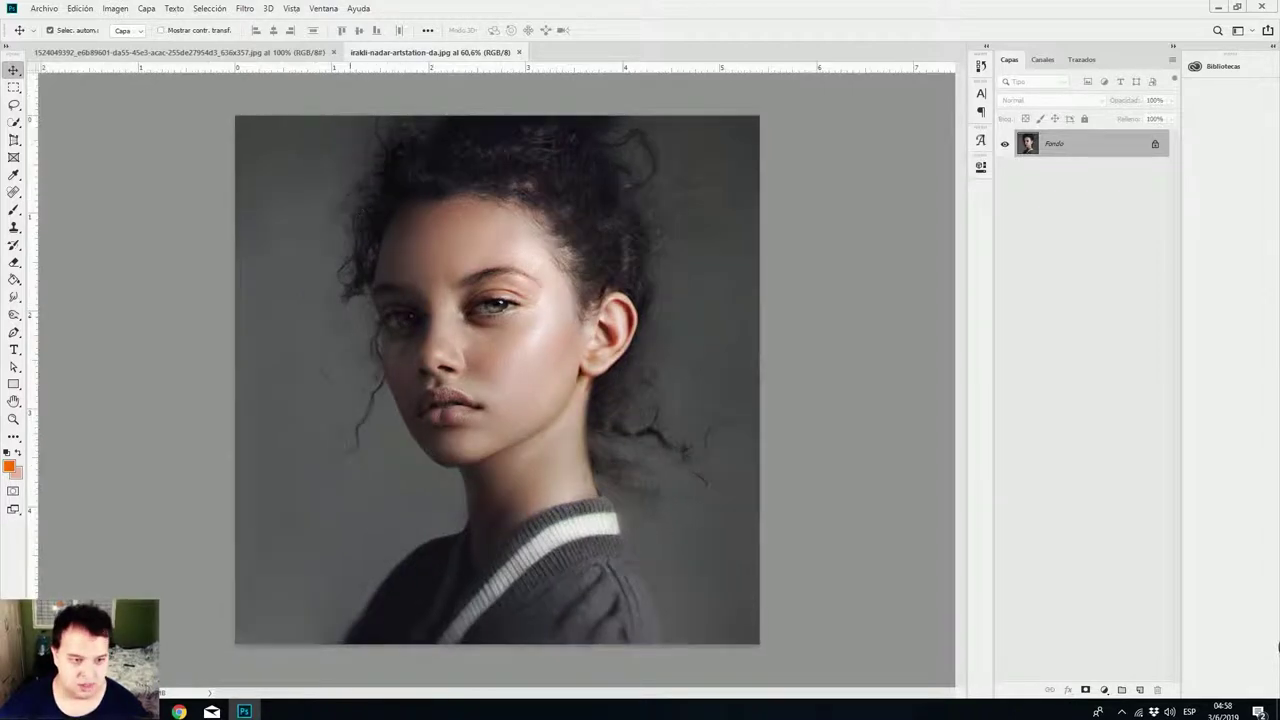
{"action": "left_click", "coordinate": [115, 8]}
{"action": "mouse_move", "coordinate": [140, 48]}
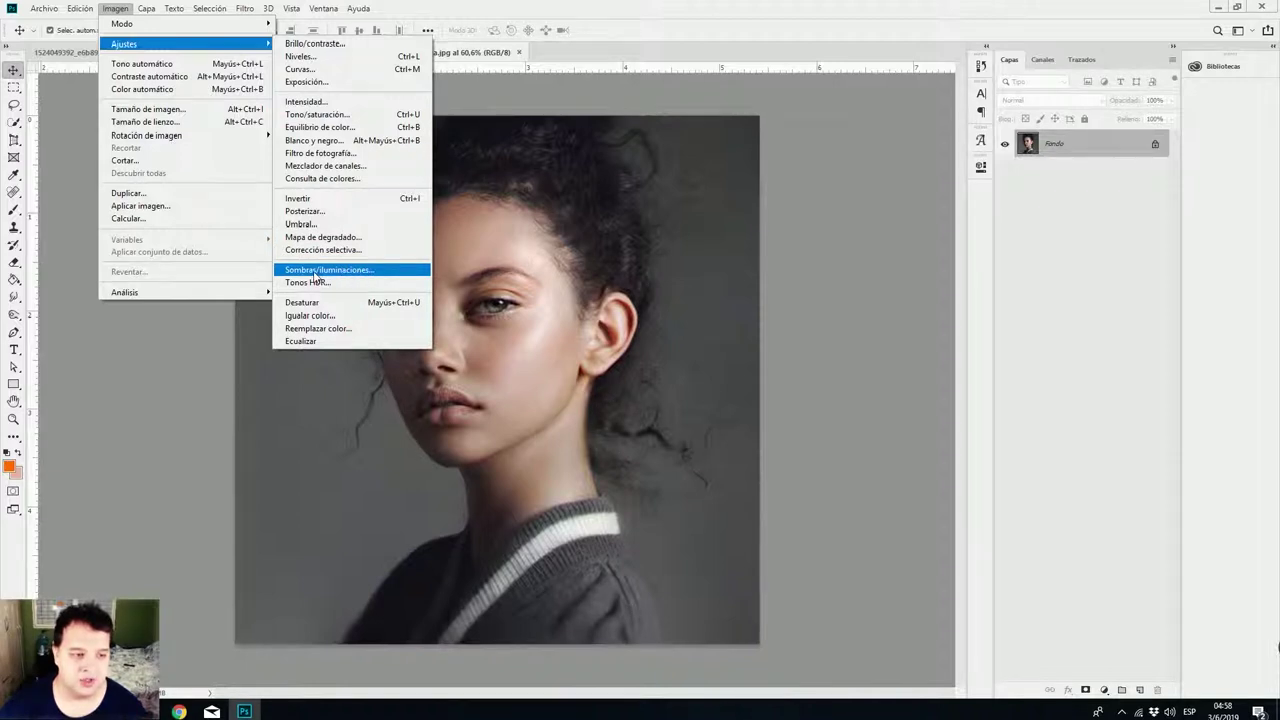
{"action": "left_click", "coordinate": [315, 270]}
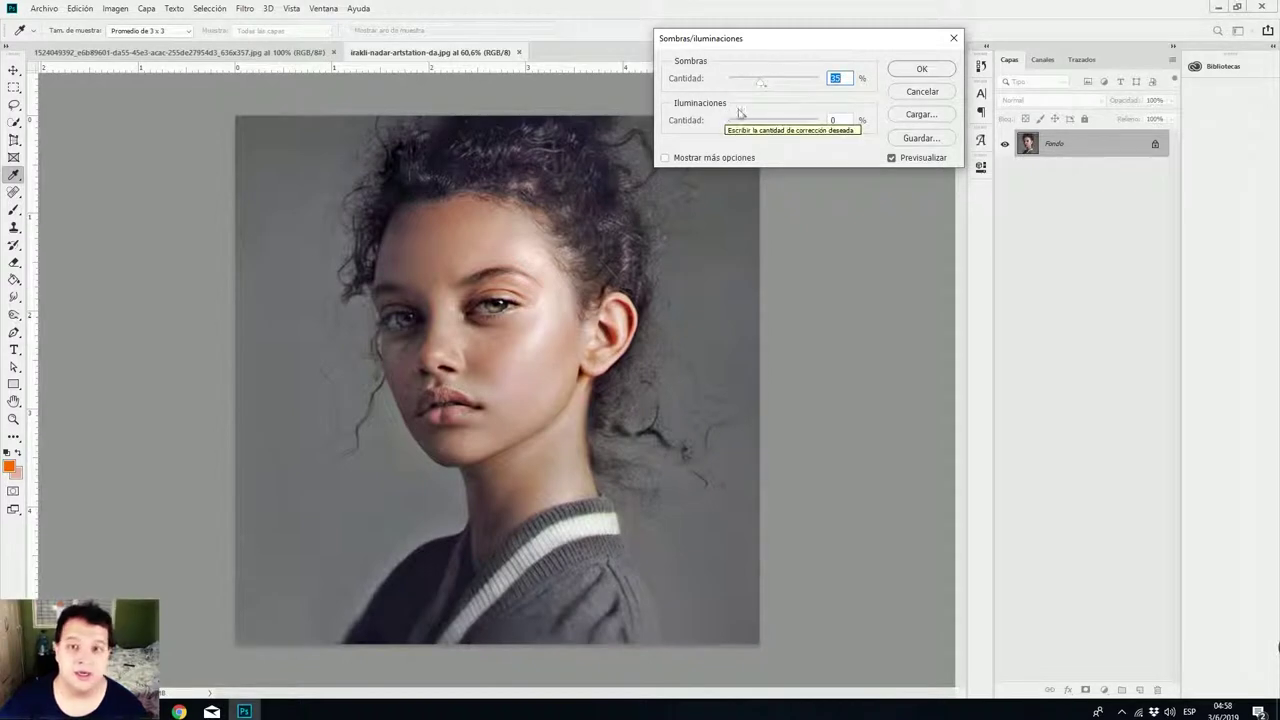
{"action": "left_click_drag", "start_coordinate": [771, 43], "coordinate": [753, 96]}
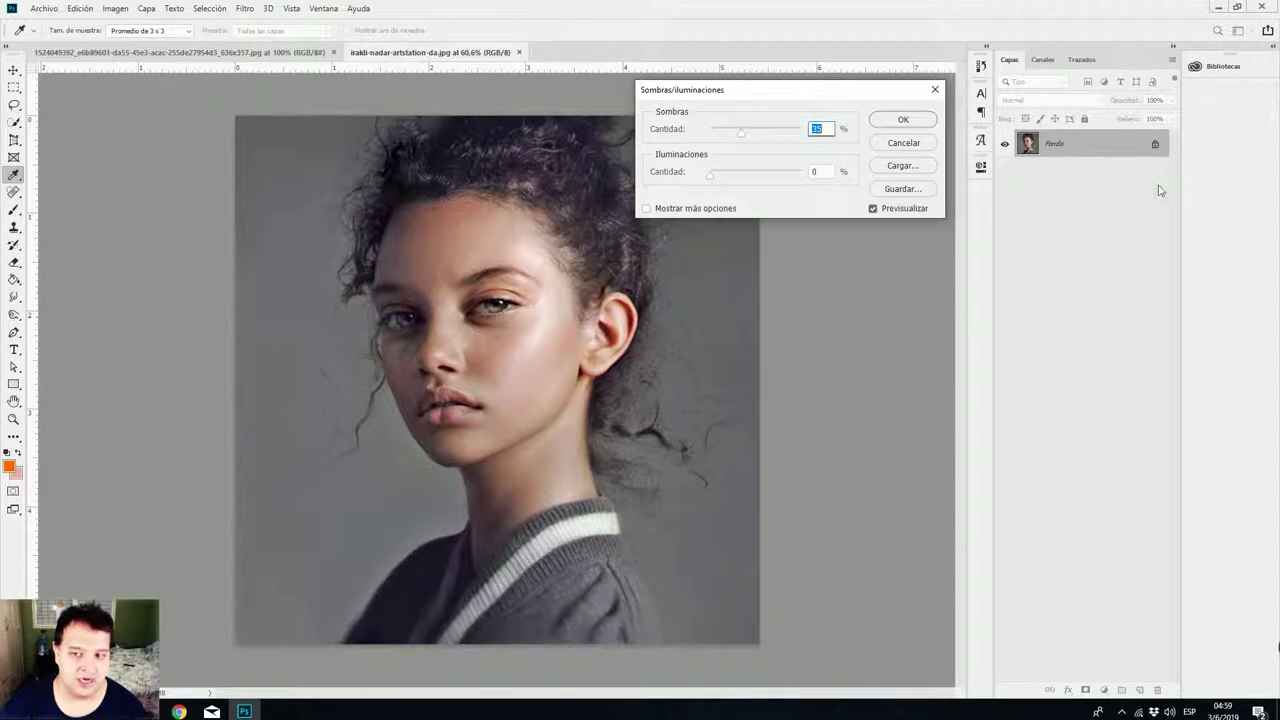
{"action": "left_click", "coordinate": [873, 209]}
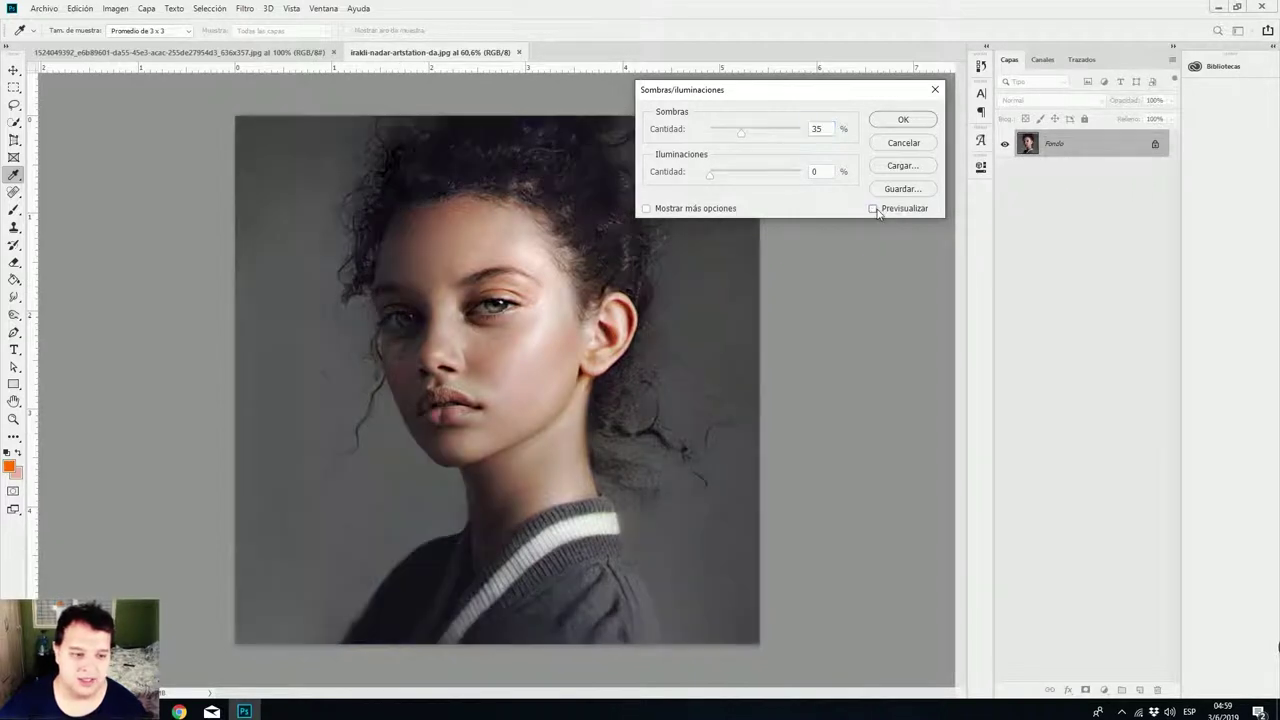
{"action": "left_click", "coordinate": [873, 209]}
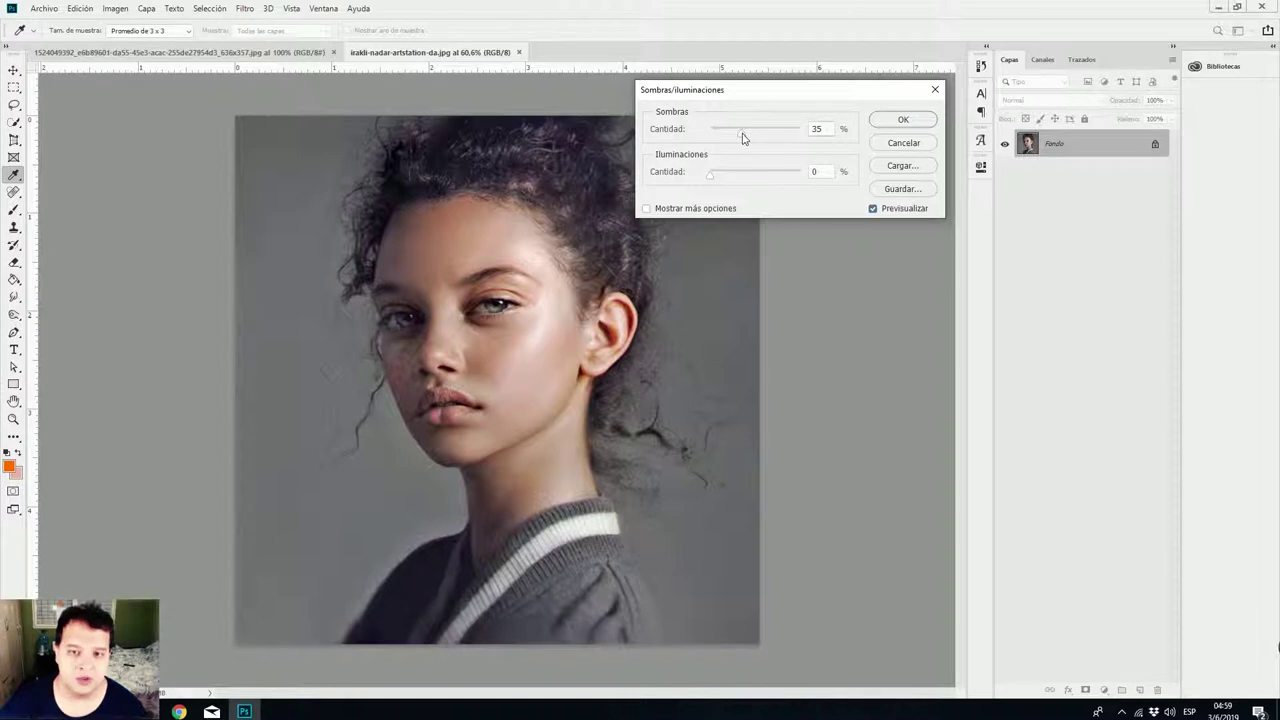
Try Shadows amounts of 100% and 73%, and set the Shadows amount to 35%.
{"action": "left_click_drag", "start_coordinate": [743, 138], "coordinate": [820, 140]}
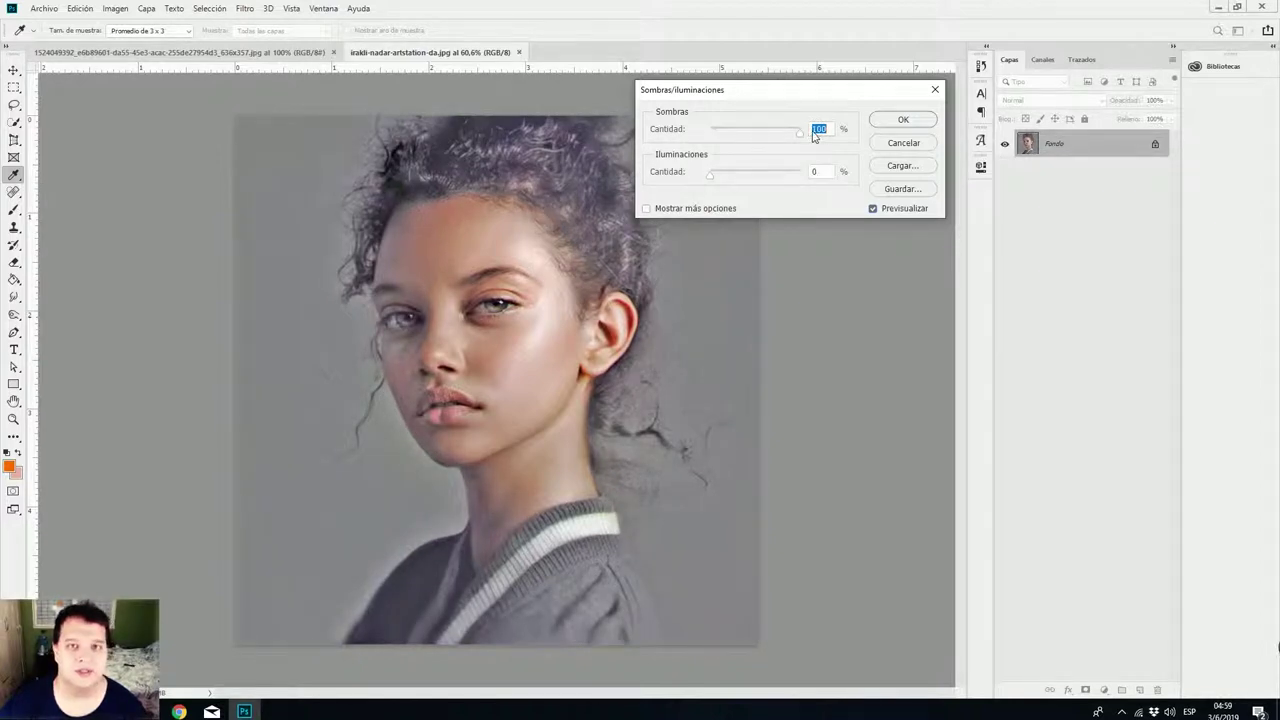
{"action": "left_click_drag", "start_coordinate": [818, 137], "coordinate": [786, 143]}
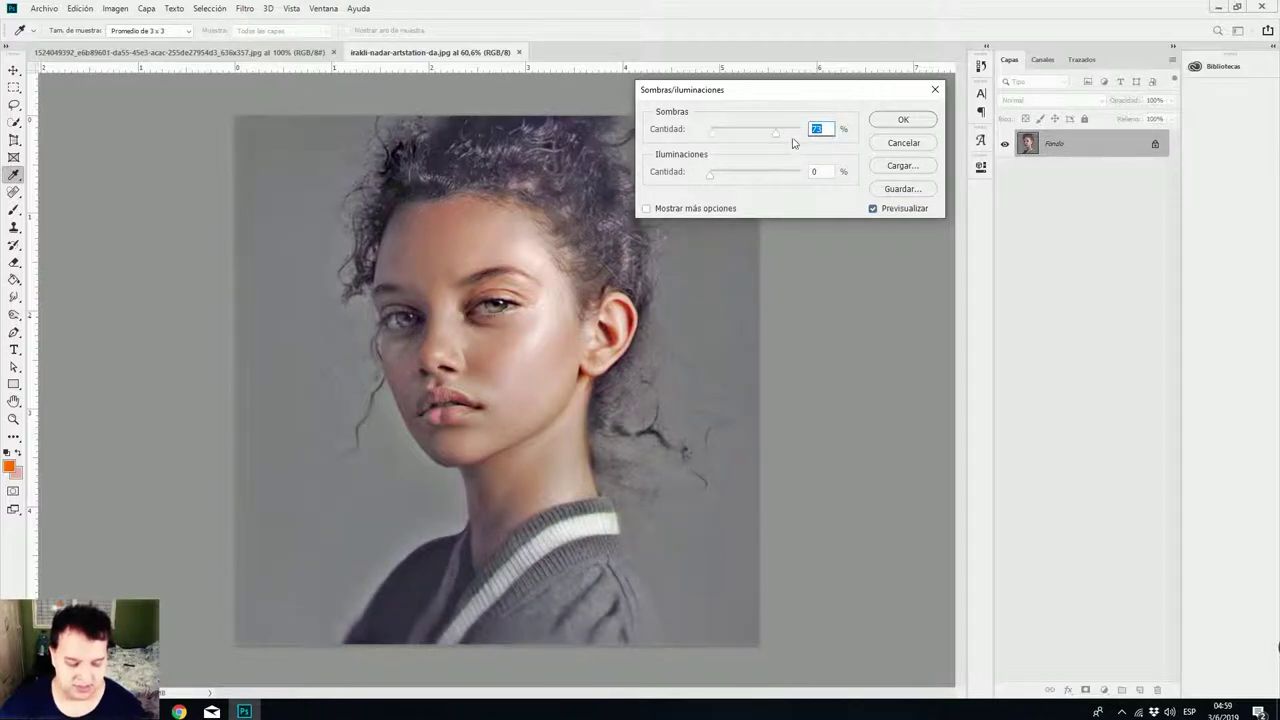
{"action": "type", "text": "35"}
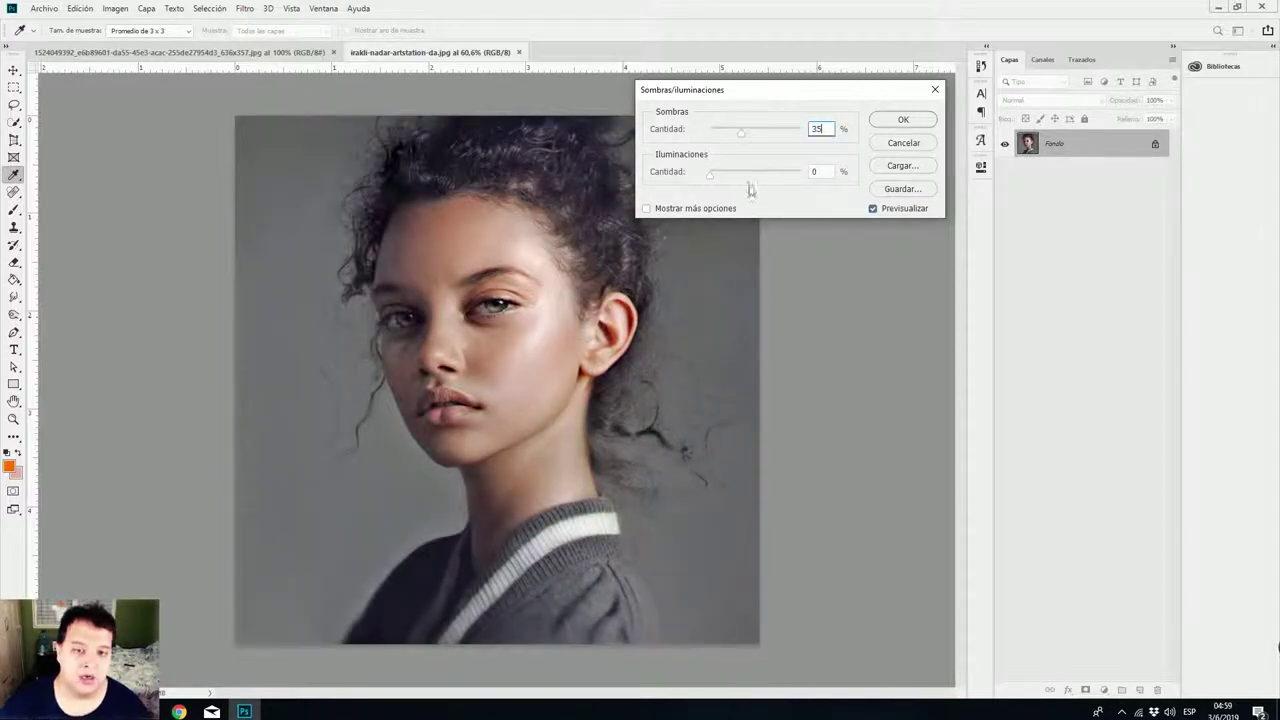
Try Highlights amounts of 92%, 87% and 46%, and cancel the Shadows/Highlights adjustment.
{"action": "left_click_drag", "start_coordinate": [711, 179], "coordinate": [792, 180]}
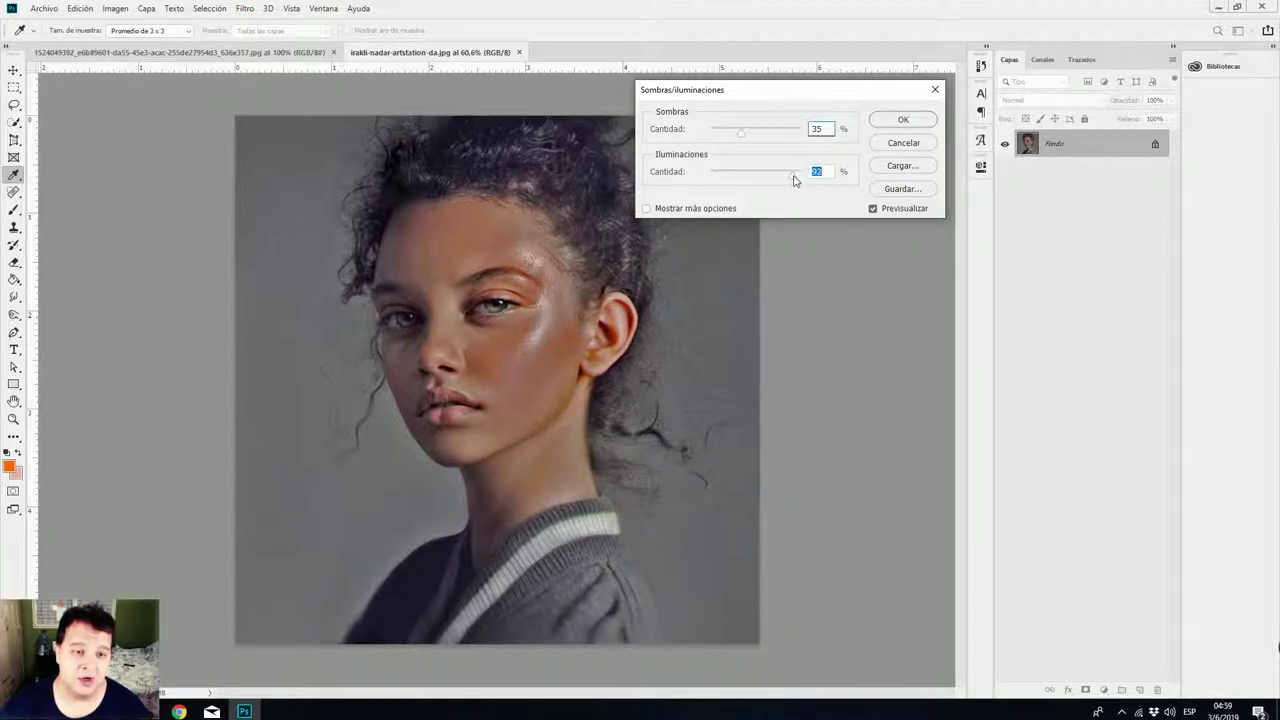
{"action": "left_click_drag", "start_coordinate": [794, 181], "coordinate": [799, 181]}
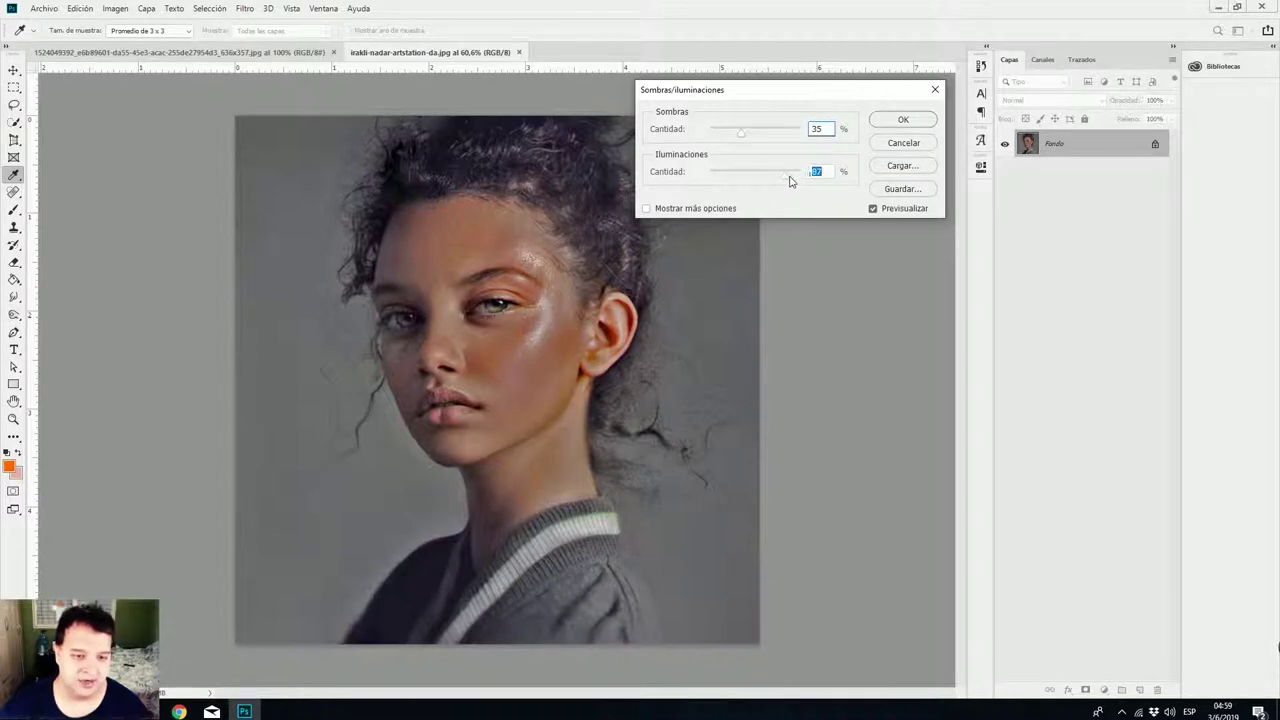
{"action": "left_click_drag", "start_coordinate": [797, 180], "coordinate": [753, 191]}
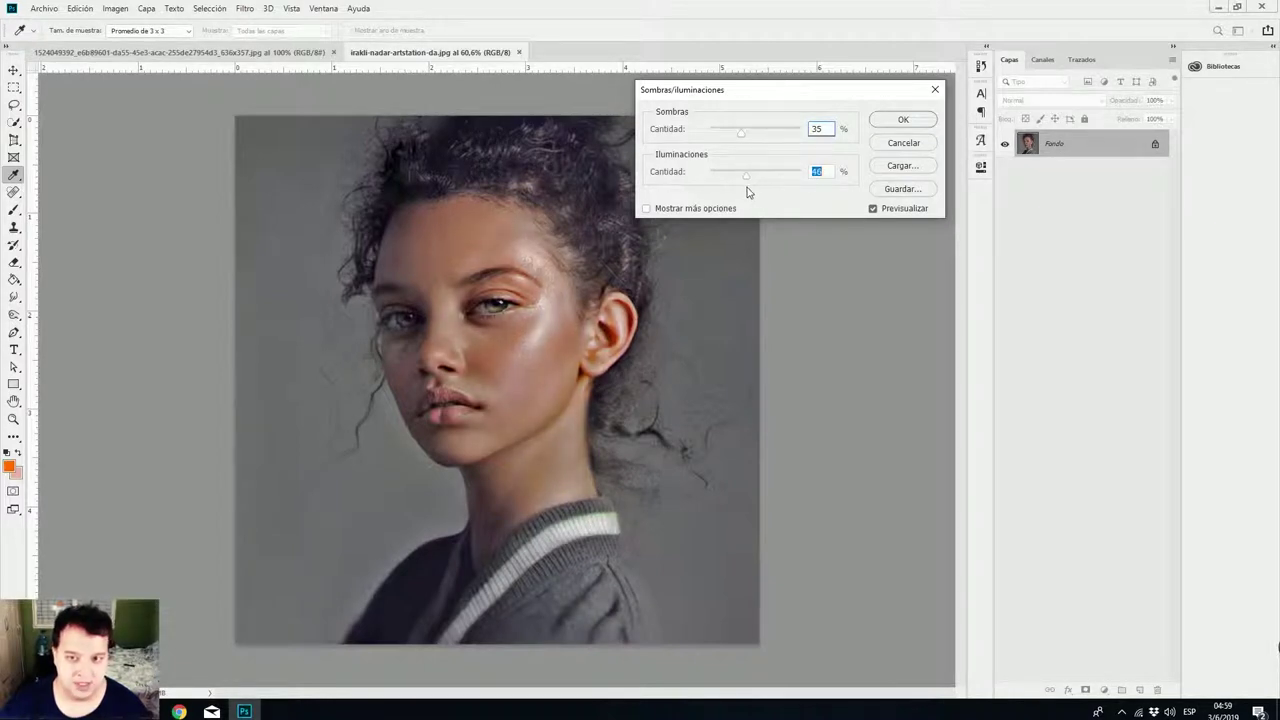
{"action": "left_click", "coordinate": [925, 146]}
{"action": "key", "text": "v"}
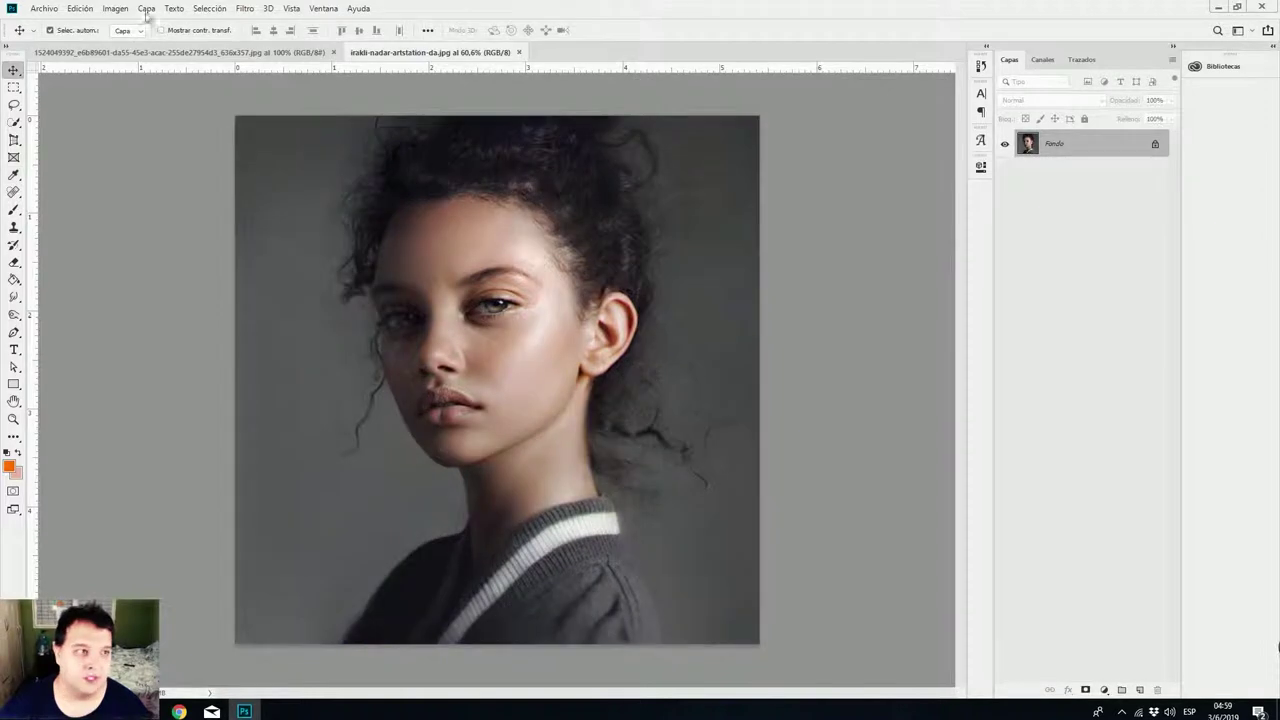
Start the Shadows/Highlights adjustment on the portrait again and expand its additional options.
{"action": "left_click", "coordinate": [116, 8]}
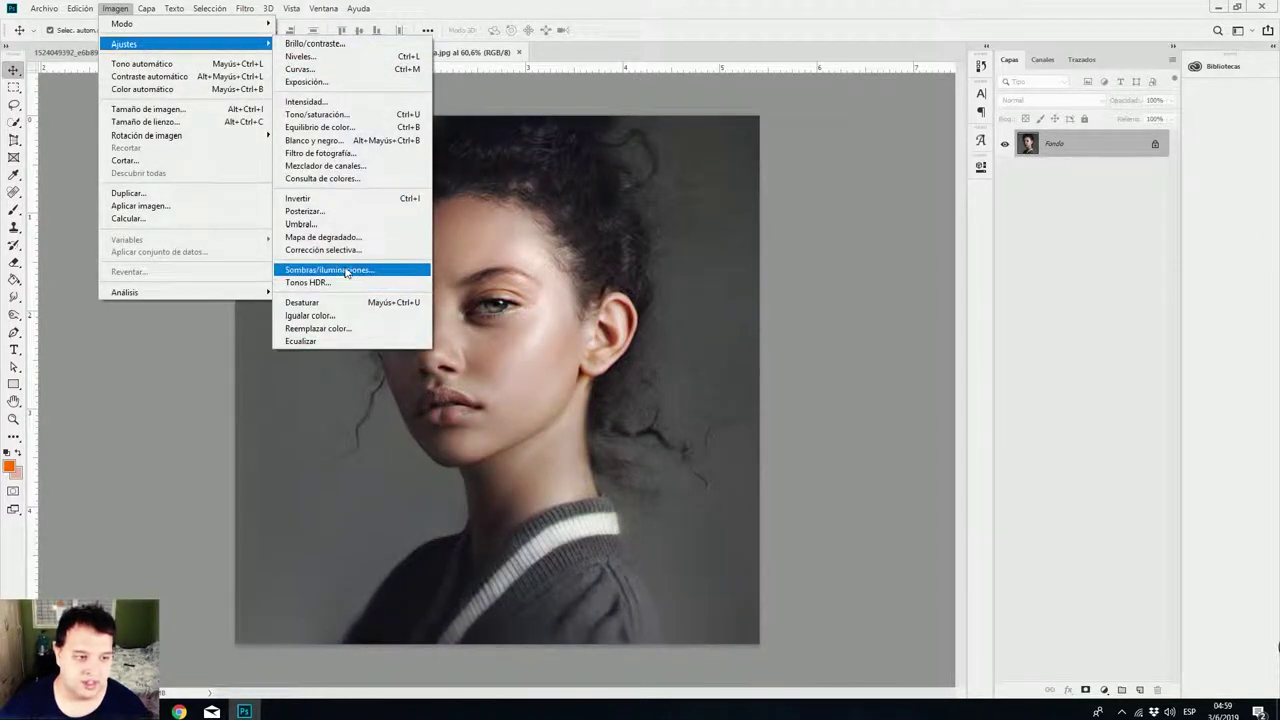
{"action": "left_click", "coordinate": [346, 271]}
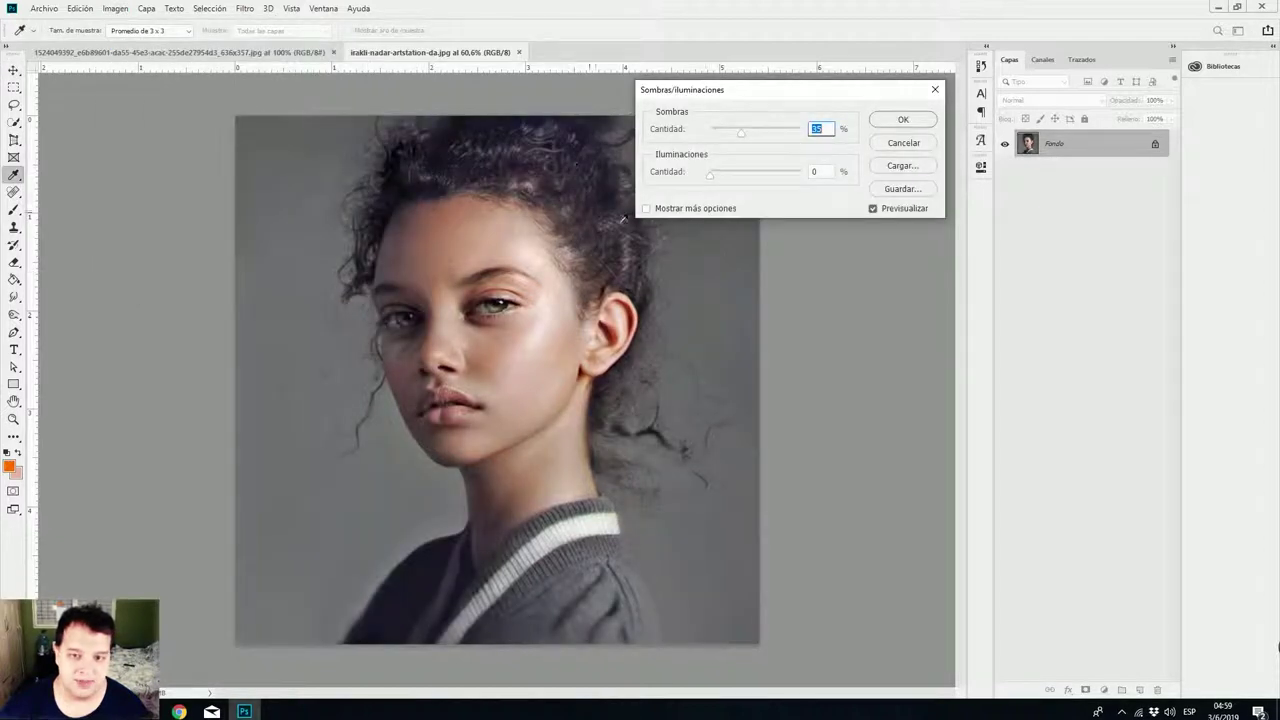
{"action": "left_click", "coordinate": [696, 210]}
{"action": "left_click_drag", "start_coordinate": [685, 94], "coordinate": [680, 92]}
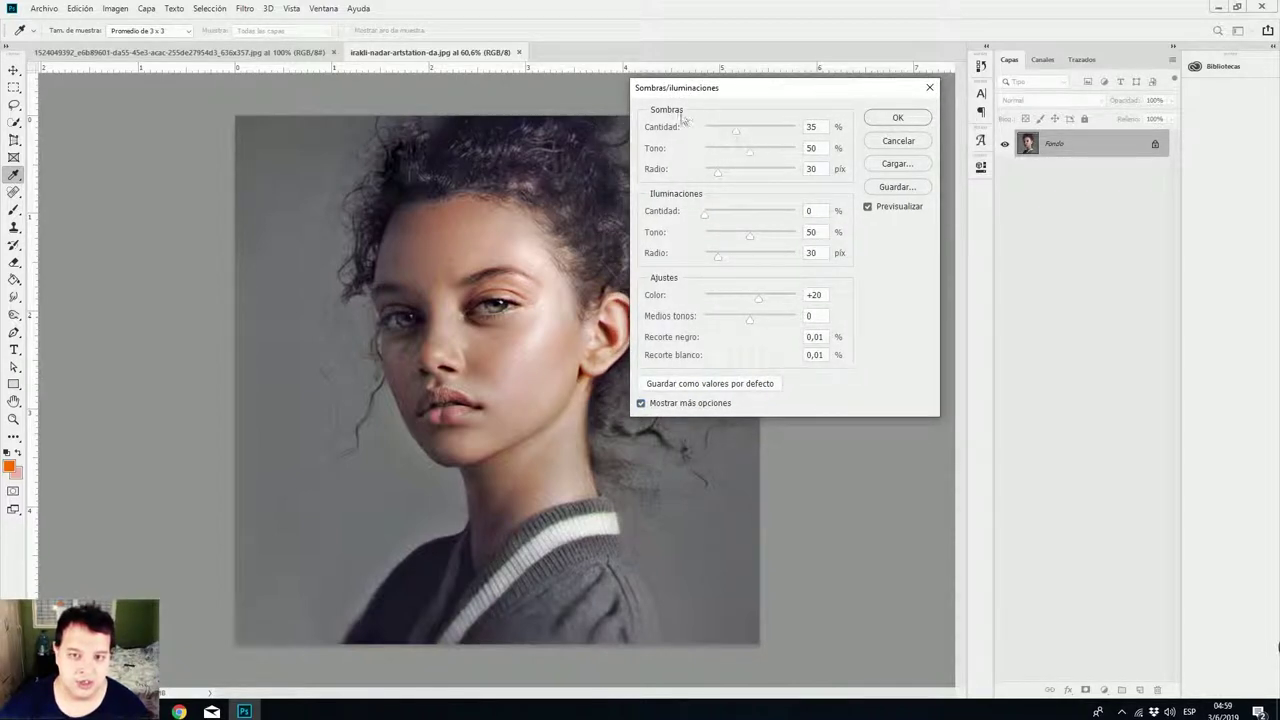
Set Shadows to amount 57%, tone 59% and radius 43 px, and Highlights to amount 17% and tone 24%.
{"action": "left_click", "coordinate": [751, 150]}
{"action": "left_click_drag", "start_coordinate": [767, 160], "coordinate": [757, 136]}
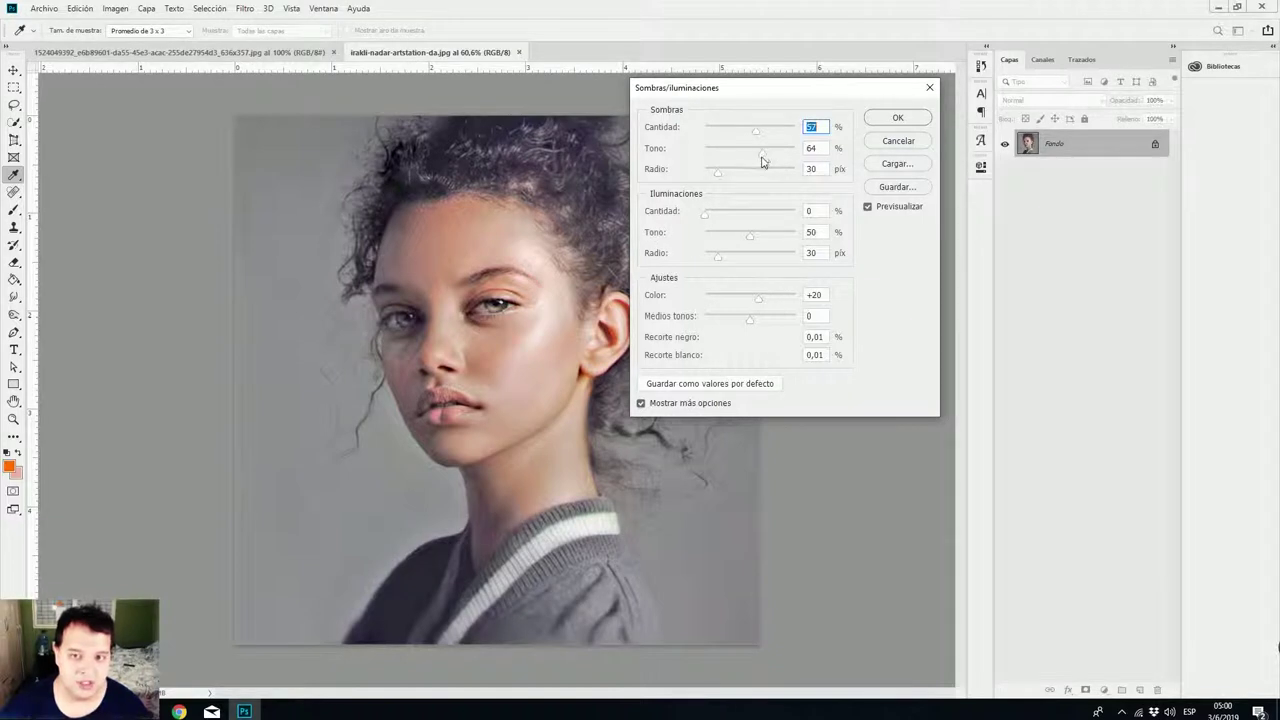
{"action": "mouse_move", "coordinate": [764, 157]}
{"action": "left_mouse_down"}
{"action": "mouse_move", "coordinate": [700, 163]}
{"action": "mouse_move", "coordinate": [755, 161]}
{"action": "left_mouse_up"}
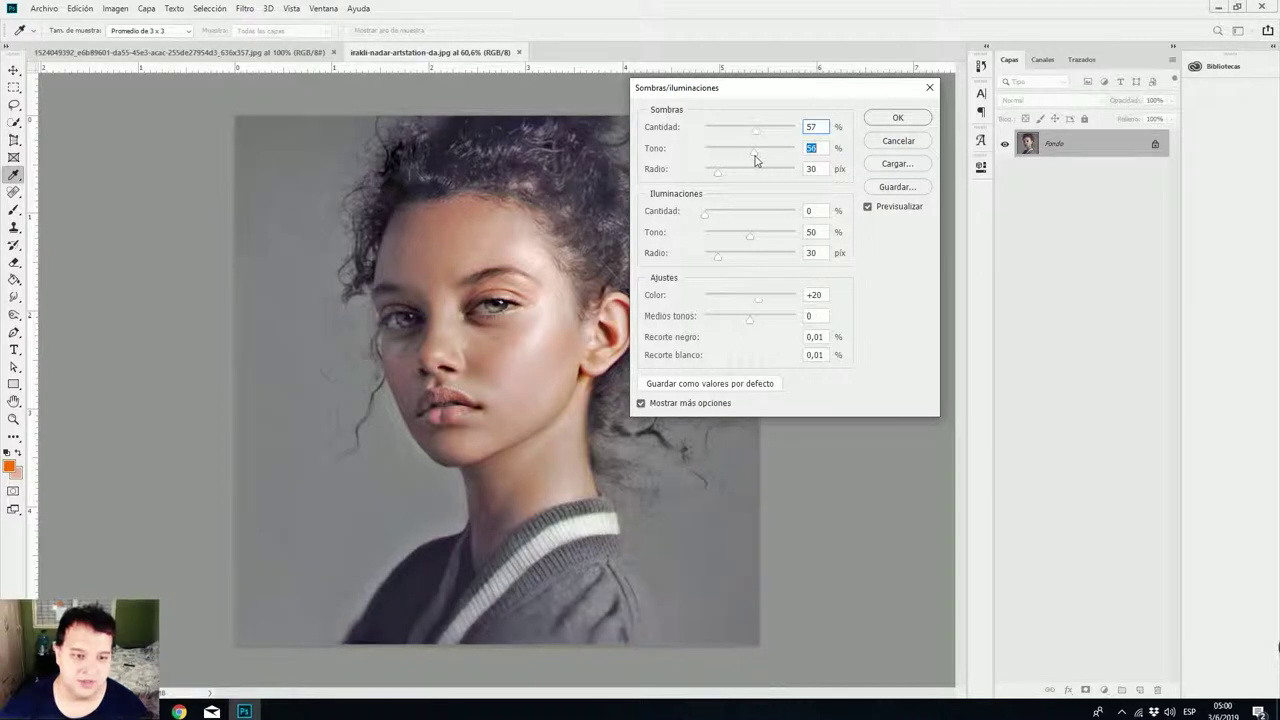
{"action": "left_click_drag", "start_coordinate": [757, 161], "coordinate": [726, 175]}
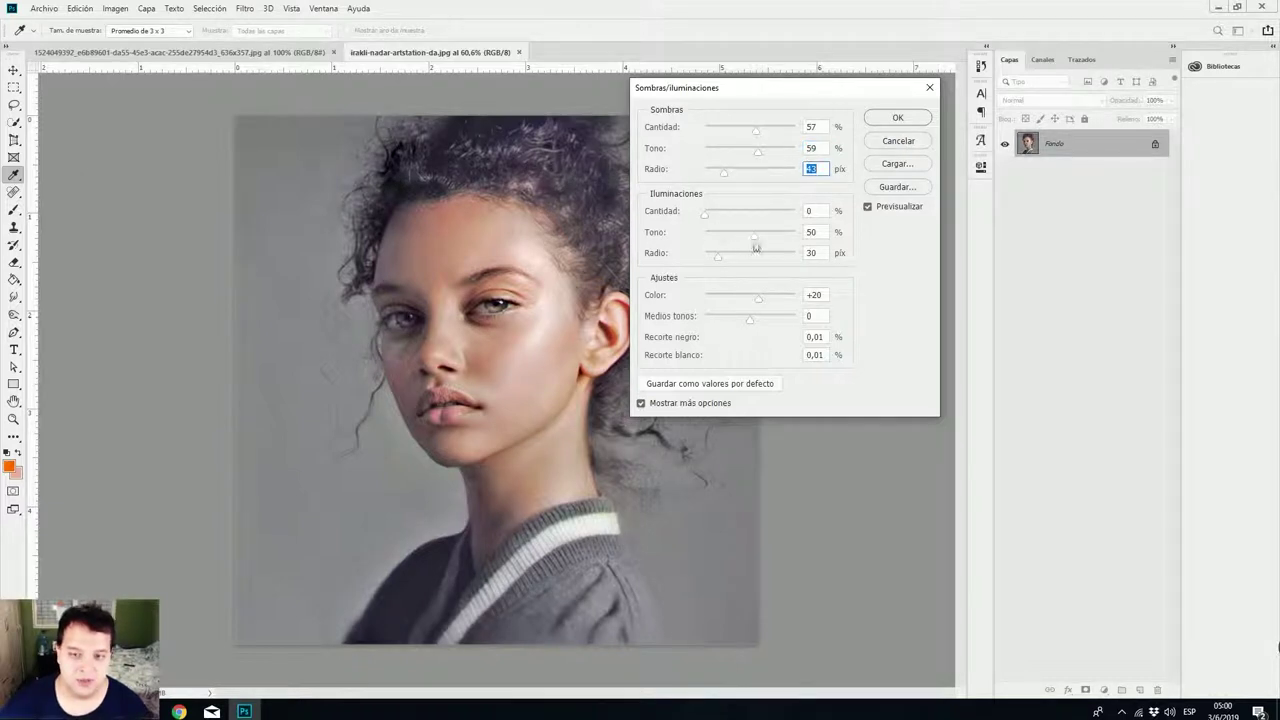
{"action": "key", "text": "Tab"}
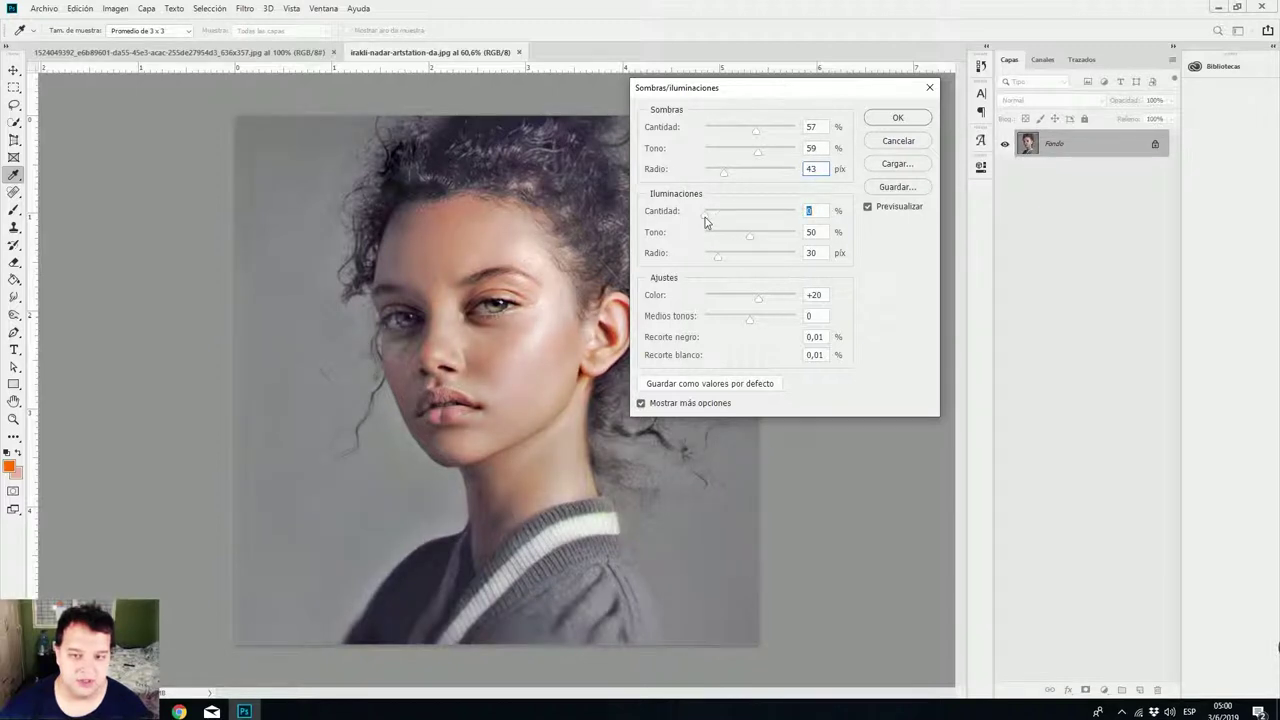
{"action": "mouse_move", "coordinate": [750, 240]}
{"action": "left_mouse_down"}
{"action": "mouse_move", "coordinate": [689, 249]}
{"action": "mouse_move", "coordinate": [757, 243]}
{"action": "mouse_move", "coordinate": [710, 247]}
{"action": "mouse_move", "coordinate": [755, 244]}
{"action": "mouse_move", "coordinate": [737, 246]}
{"action": "mouse_move", "coordinate": [751, 245]}
{"action": "mouse_move", "coordinate": [717, 217]}
{"action": "mouse_move", "coordinate": [718, 241]}
{"action": "mouse_move", "coordinate": [760, 235]}
{"action": "mouse_move", "coordinate": [726, 240]}
{"action": "left_mouse_up"}
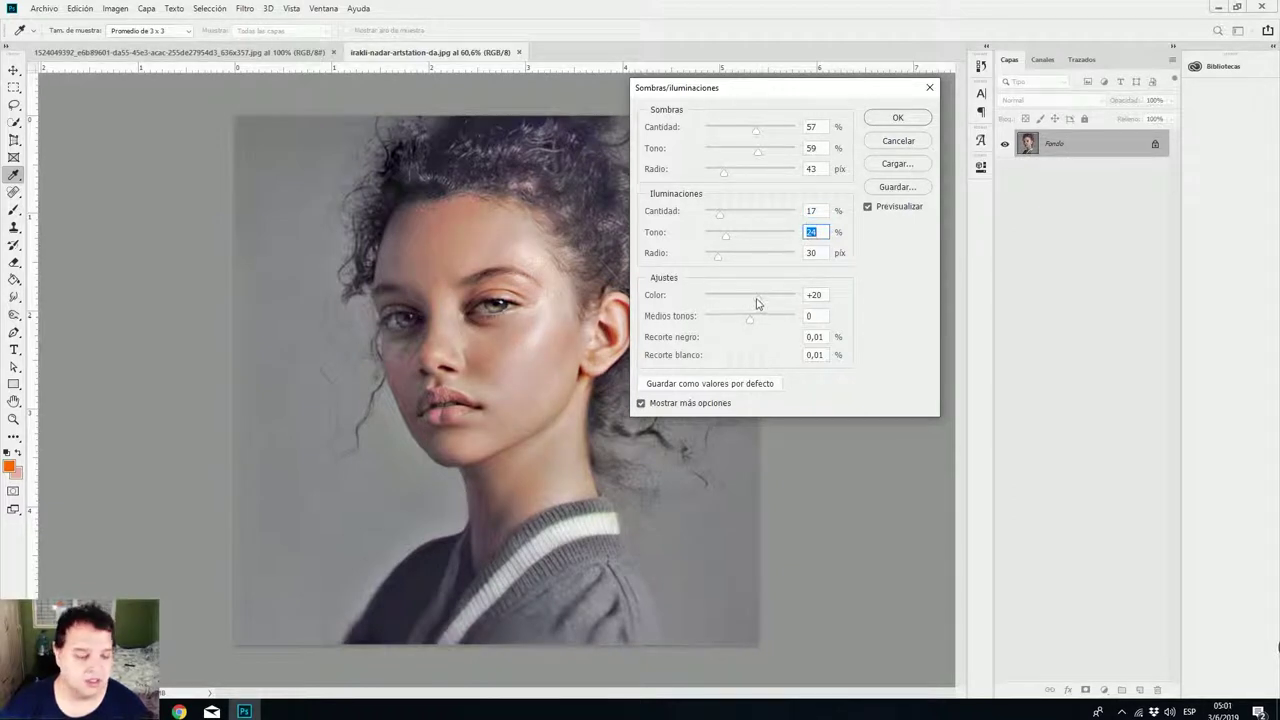
Try several Color values, including 50 and 15, and set the Color adjustment to +25.
{"action": "mouse_move", "coordinate": [755, 301]}
{"action": "left_mouse_down"}
{"action": "mouse_move", "coordinate": [703, 307]}
{"action": "mouse_move", "coordinate": [778, 297]}
{"action": "mouse_move", "coordinate": [763, 300]}
{"action": "left_mouse_up"}
{"action": "type", "text": "100"}
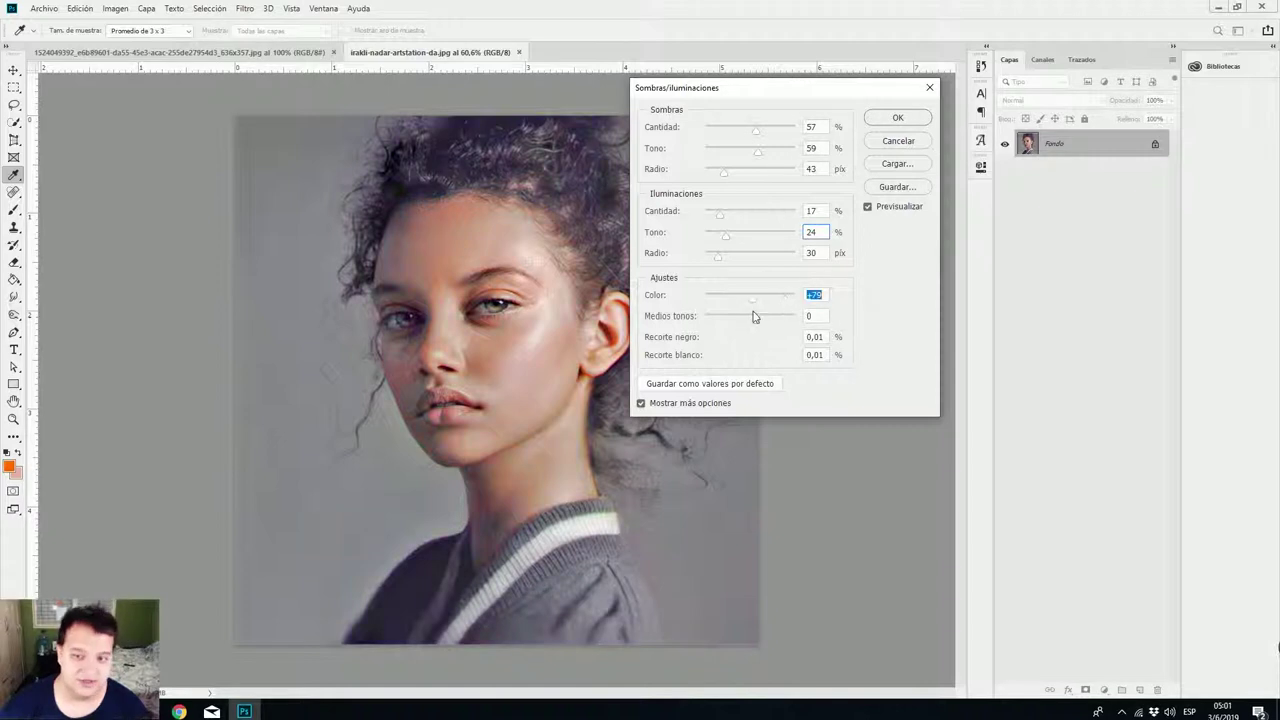
{"action": "left_click_drag", "start_coordinate": [756, 304], "coordinate": [750, 304]}
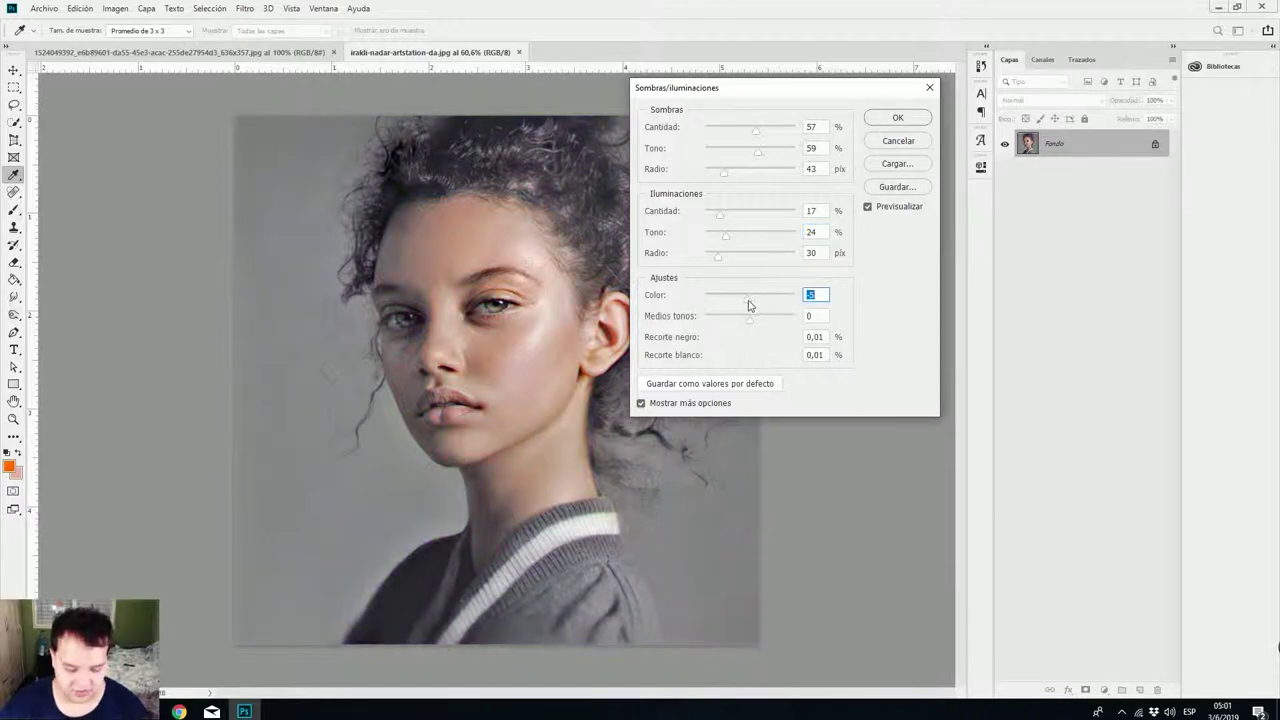
{"action": "type", "text": "5"}
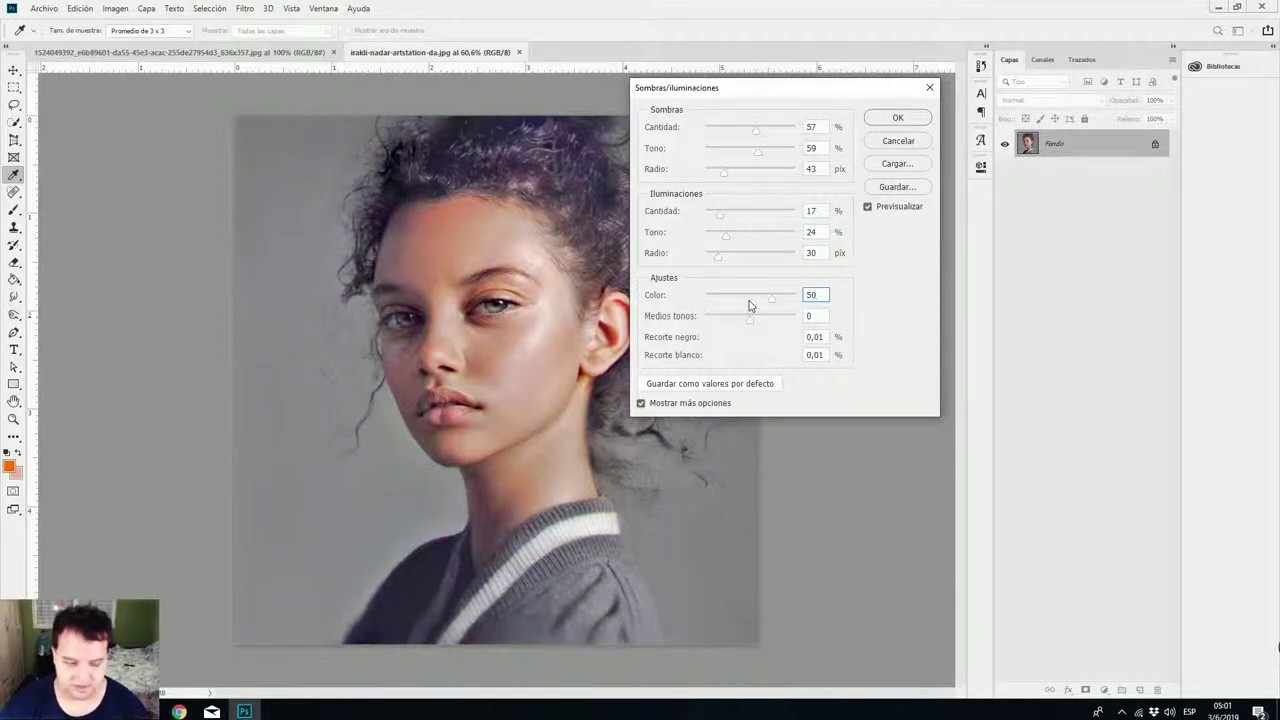
{"action": "type", "text": "0"}
{"action": "left_click", "coordinate": [747, 297]}
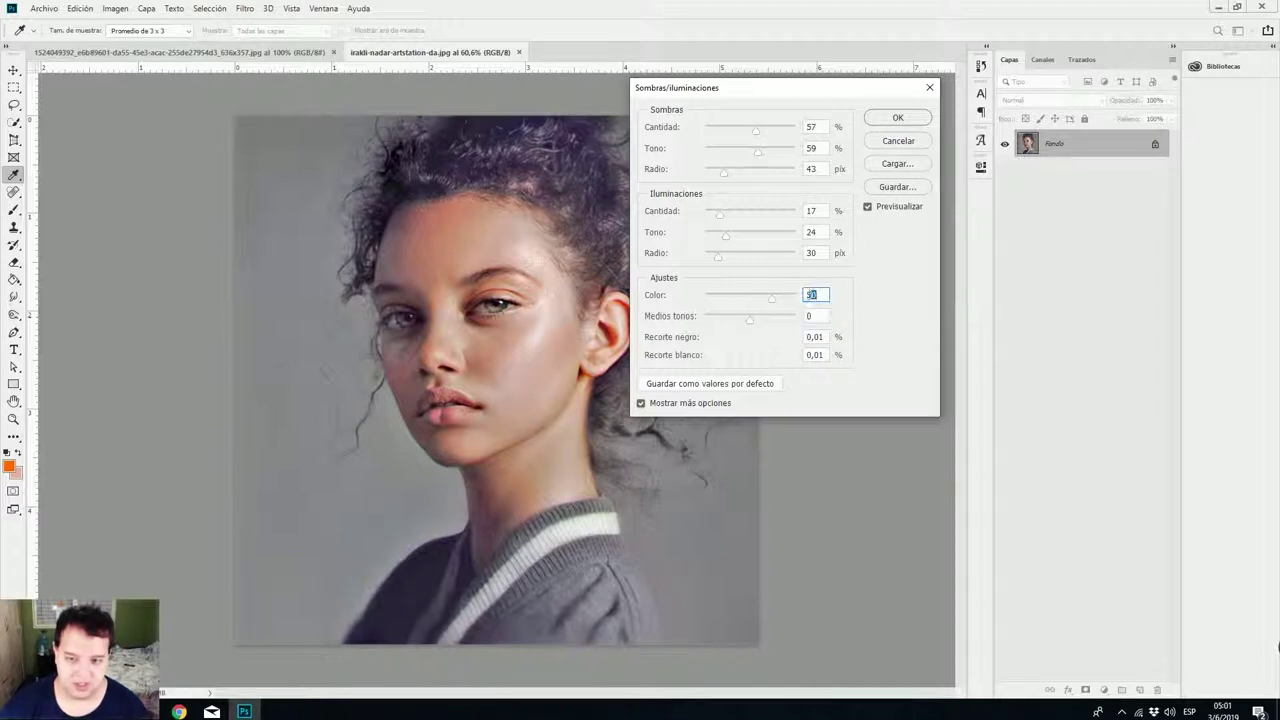
{"action": "type", "text": "1"}
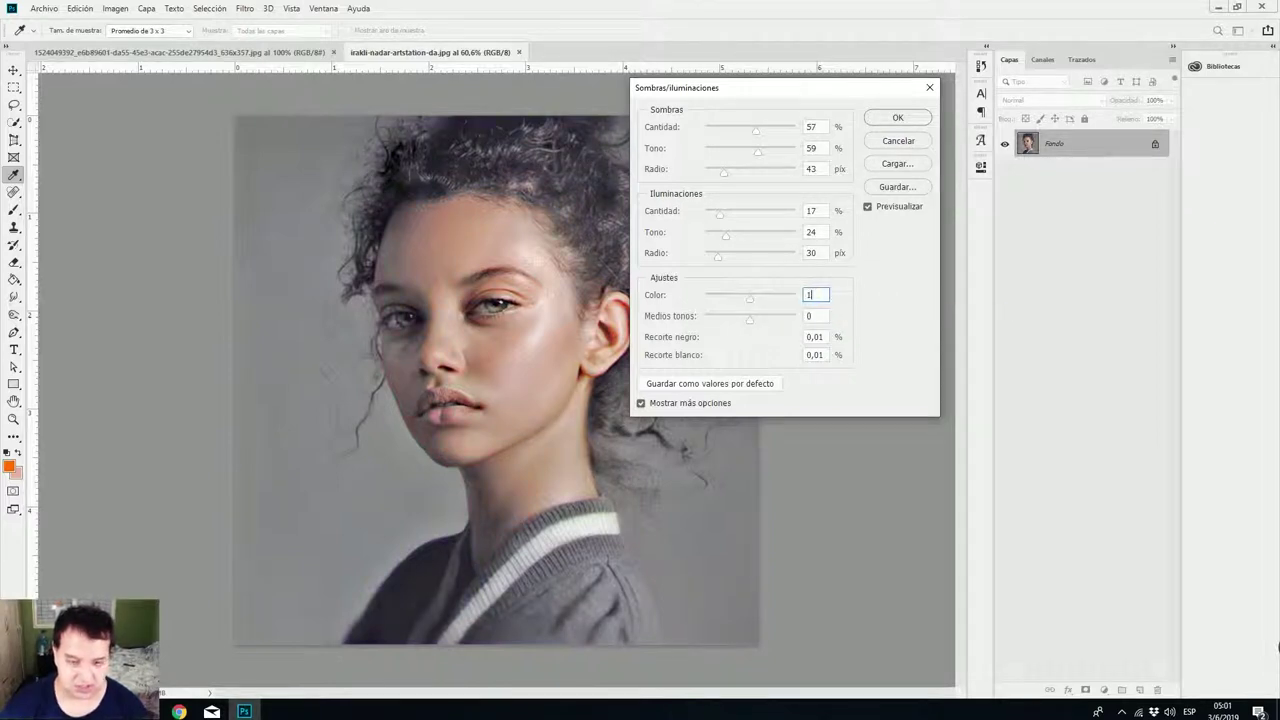
{"action": "left_click", "coordinate": [770, 300]}
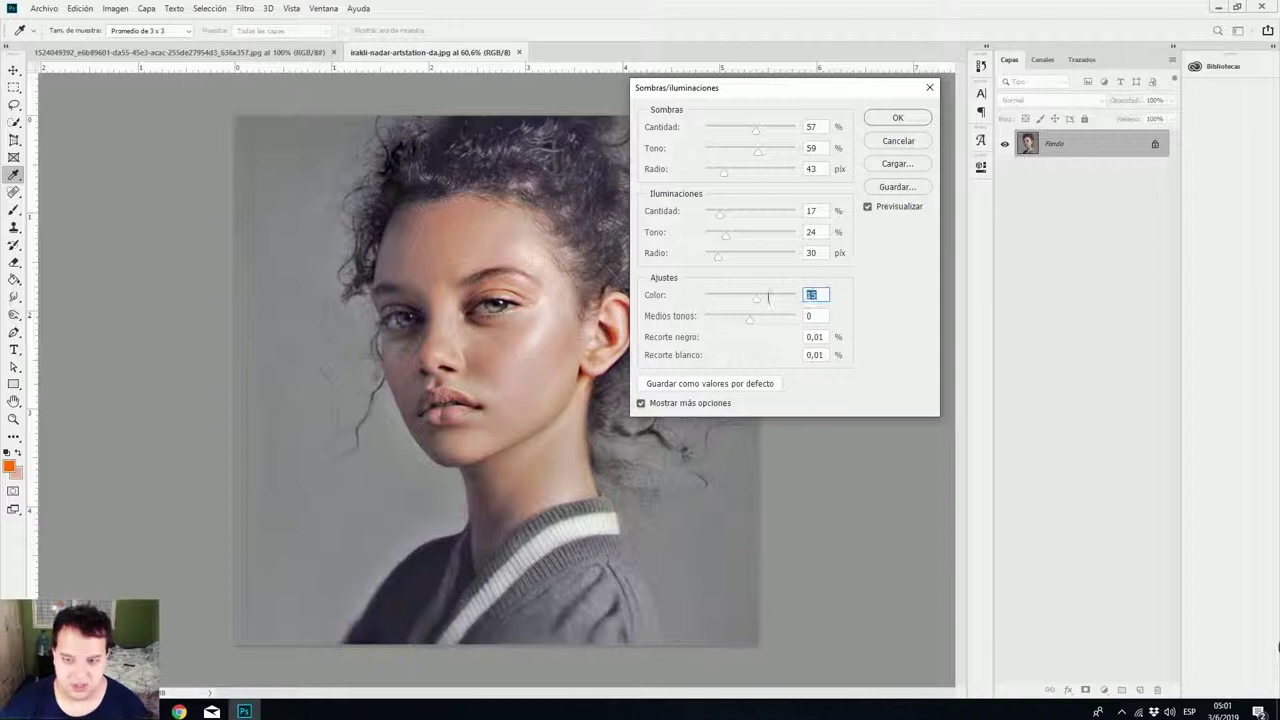
{"action": "type", "text": "2"}
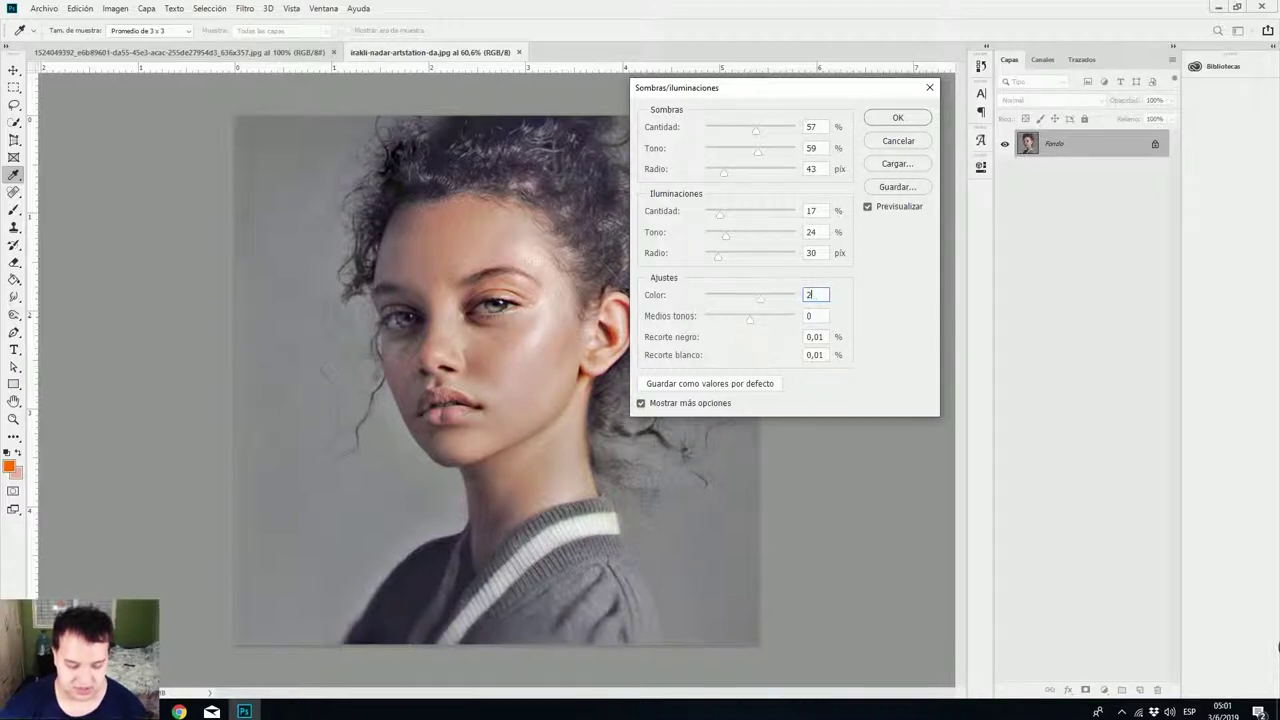
{"action": "left_click", "coordinate": [880, 308]}
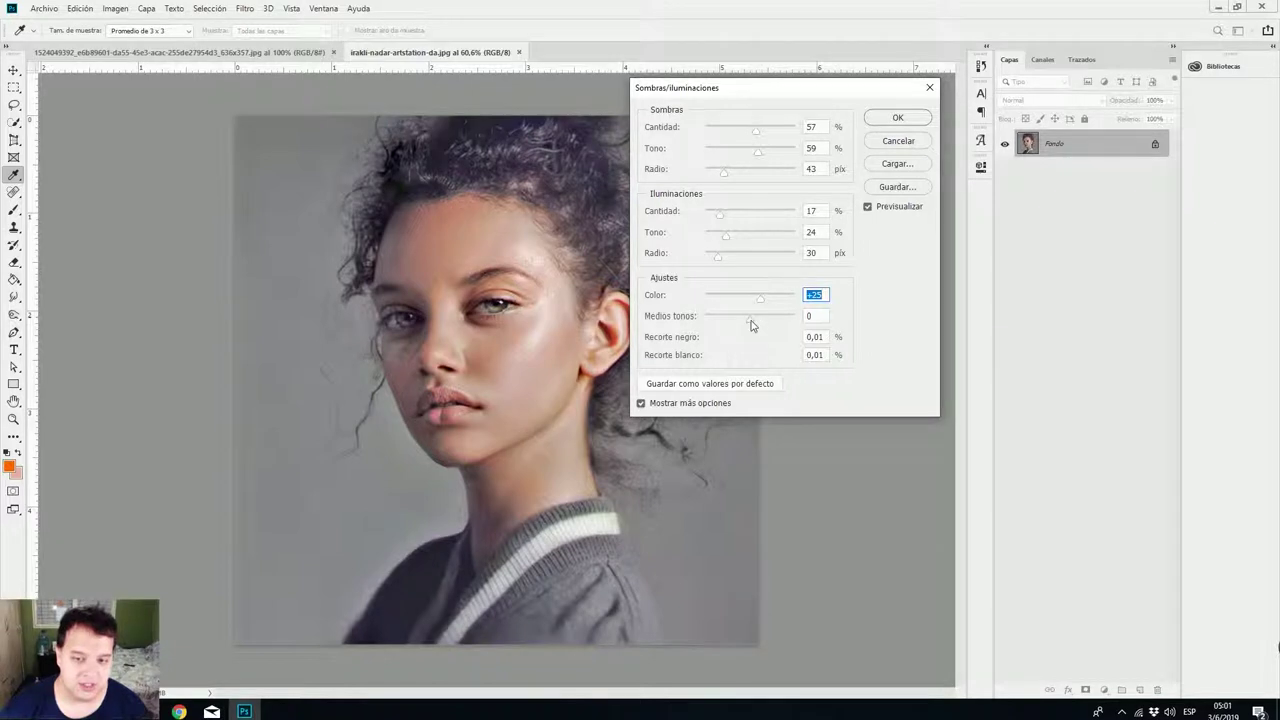
Adjust the Midtones value, trying +23, and apply the Shadows/Highlights adjustment to the portrait.
{"action": "left_click_drag", "start_coordinate": [751, 321], "coordinate": [757, 321]}
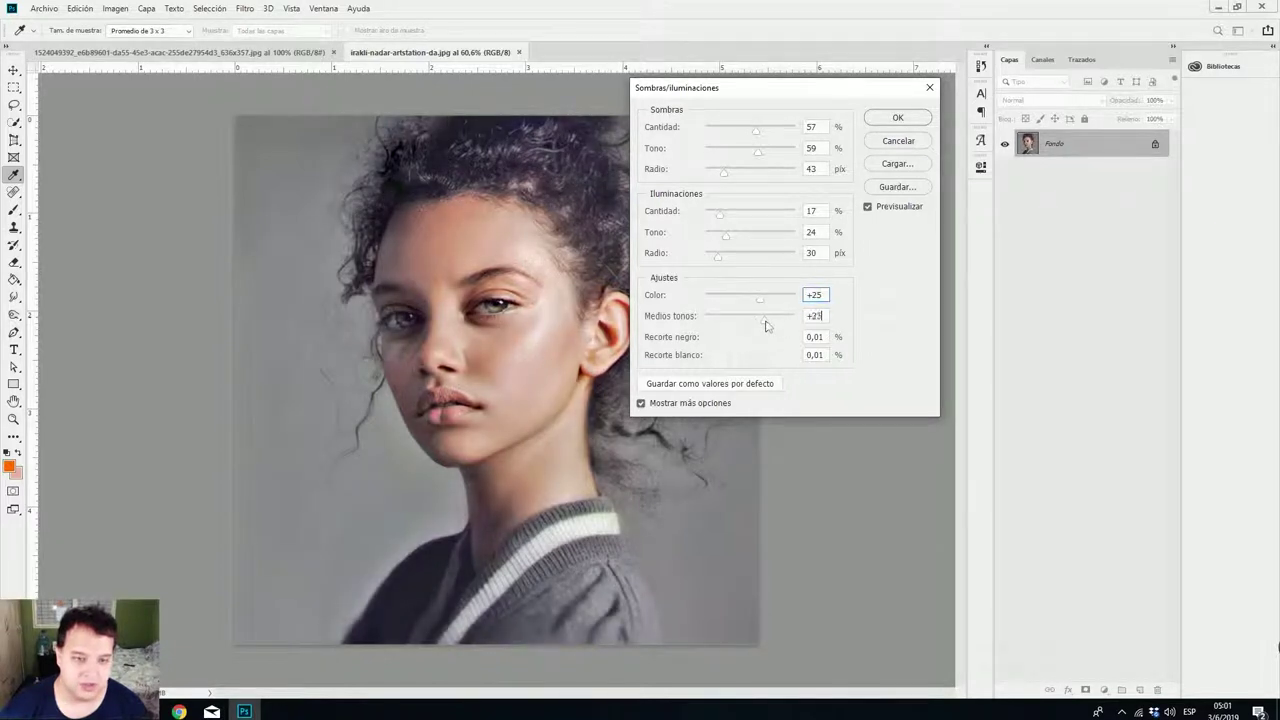
{"action": "mouse_move", "coordinate": [769, 325]}
{"action": "left_mouse_down"}
{"action": "mouse_move", "coordinate": [739, 330]}
{"action": "mouse_move", "coordinate": [794, 328]}
{"action": "mouse_move", "coordinate": [678, 331]}
{"action": "mouse_move", "coordinate": [756, 334]}
{"action": "left_mouse_up"}
{"action": "left_click", "coordinate": [918, 124]}
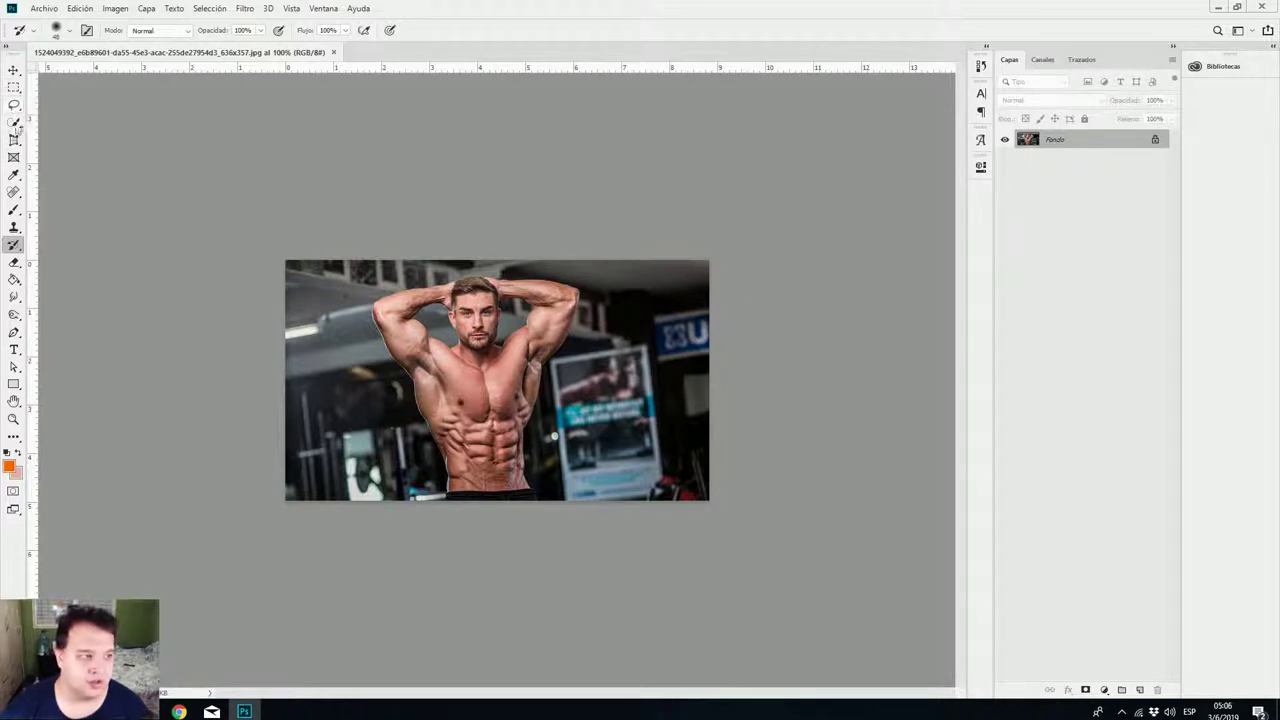
Switch to the Magic Wand tool and select the man in the gym photo with Select Subject.
{"action": "left_click", "coordinate": [16, 124]}
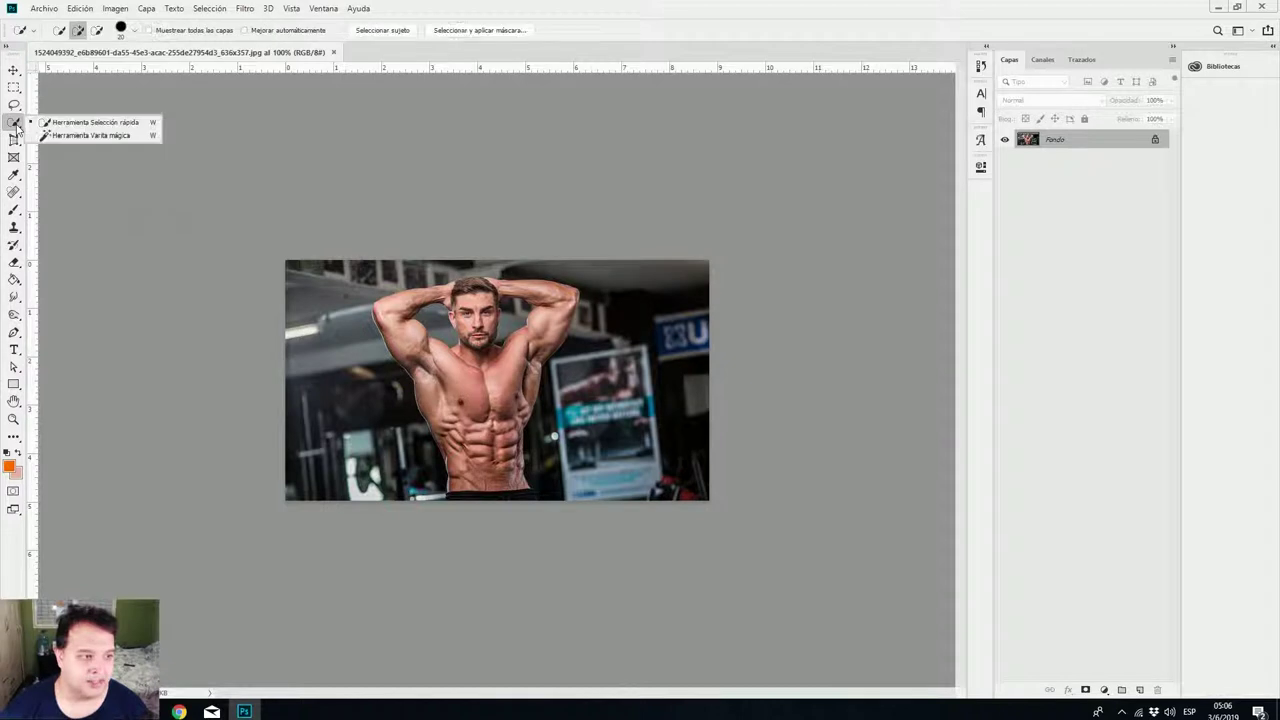
{"action": "left_click", "coordinate": [16, 124]}
{"action": "left_click", "coordinate": [16, 124]}
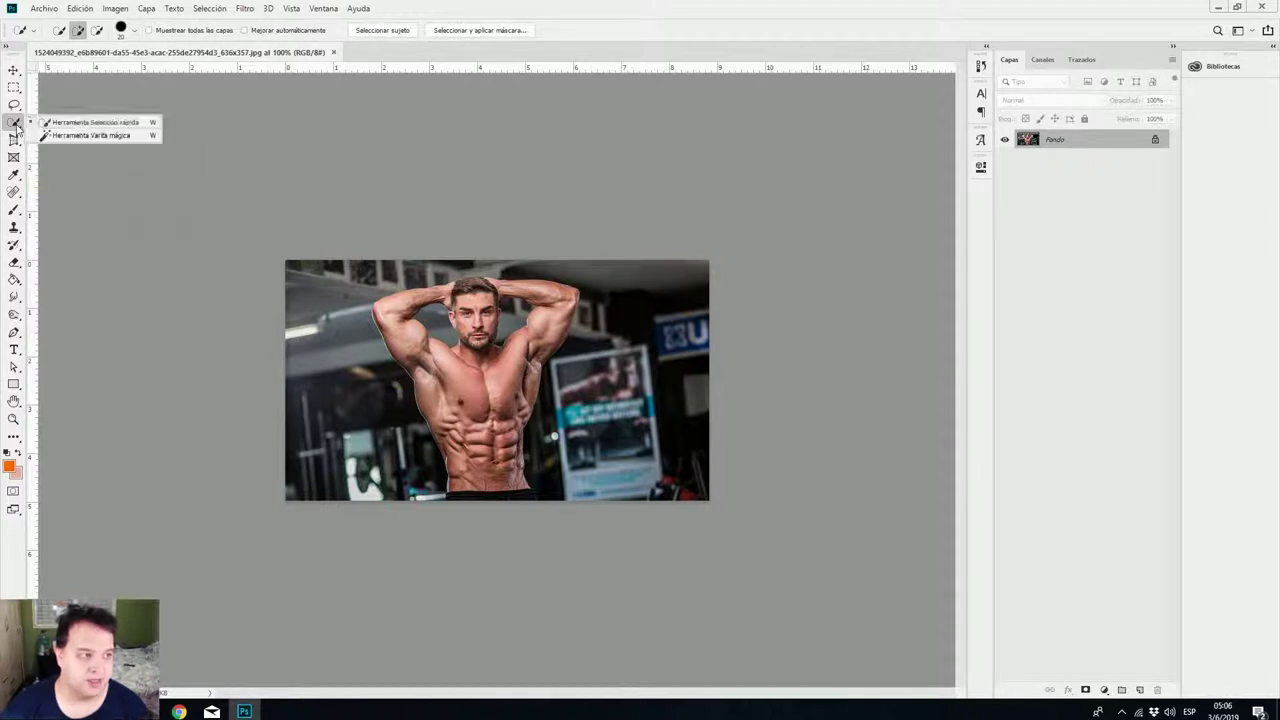
{"action": "left_click", "coordinate": [105, 132]}
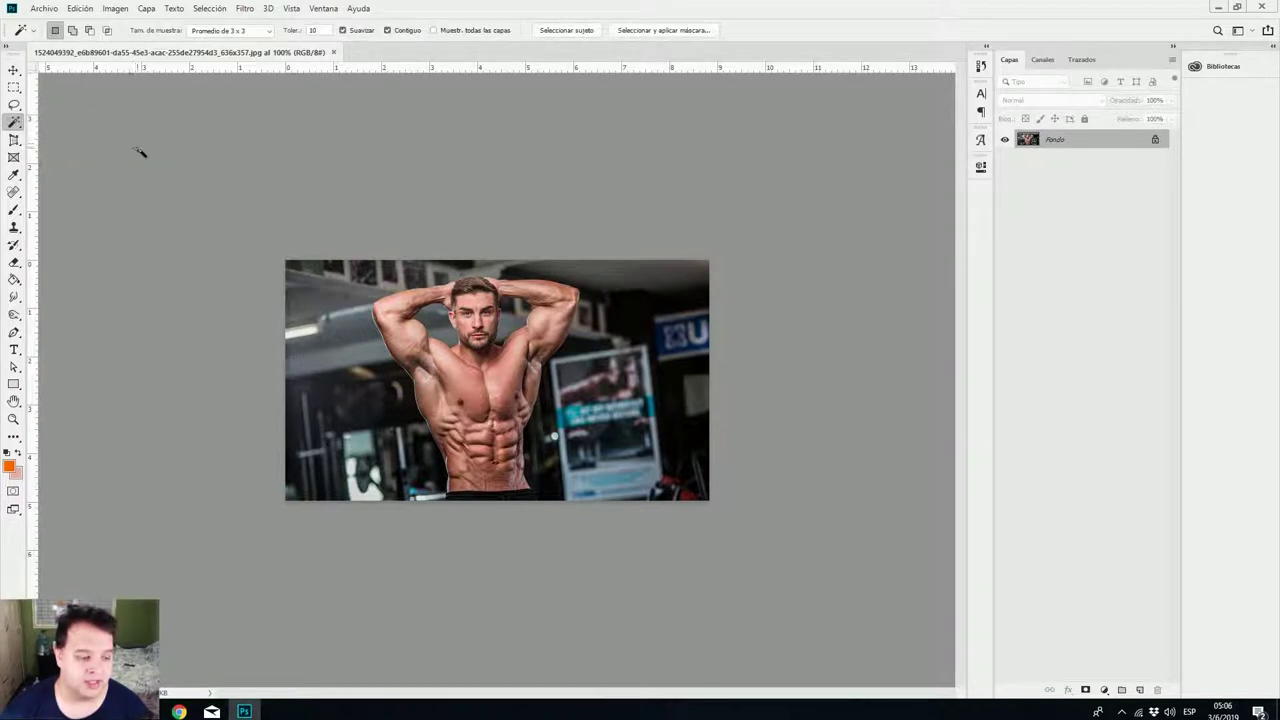
{"action": "left_click", "coordinate": [575, 35]}
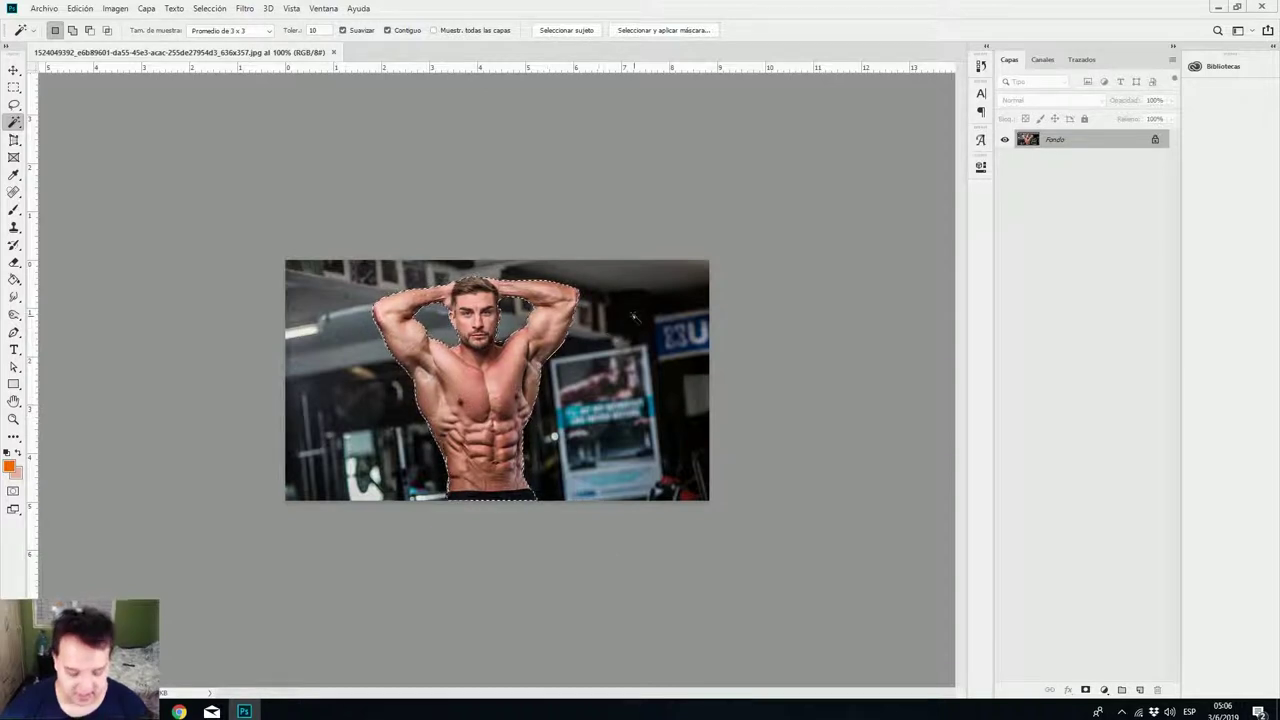
Copy the selected man to a new layer, check the cut-out with the background hidden, and keep the new layer active.
{"action": "key", "text": "ctrl+j"}
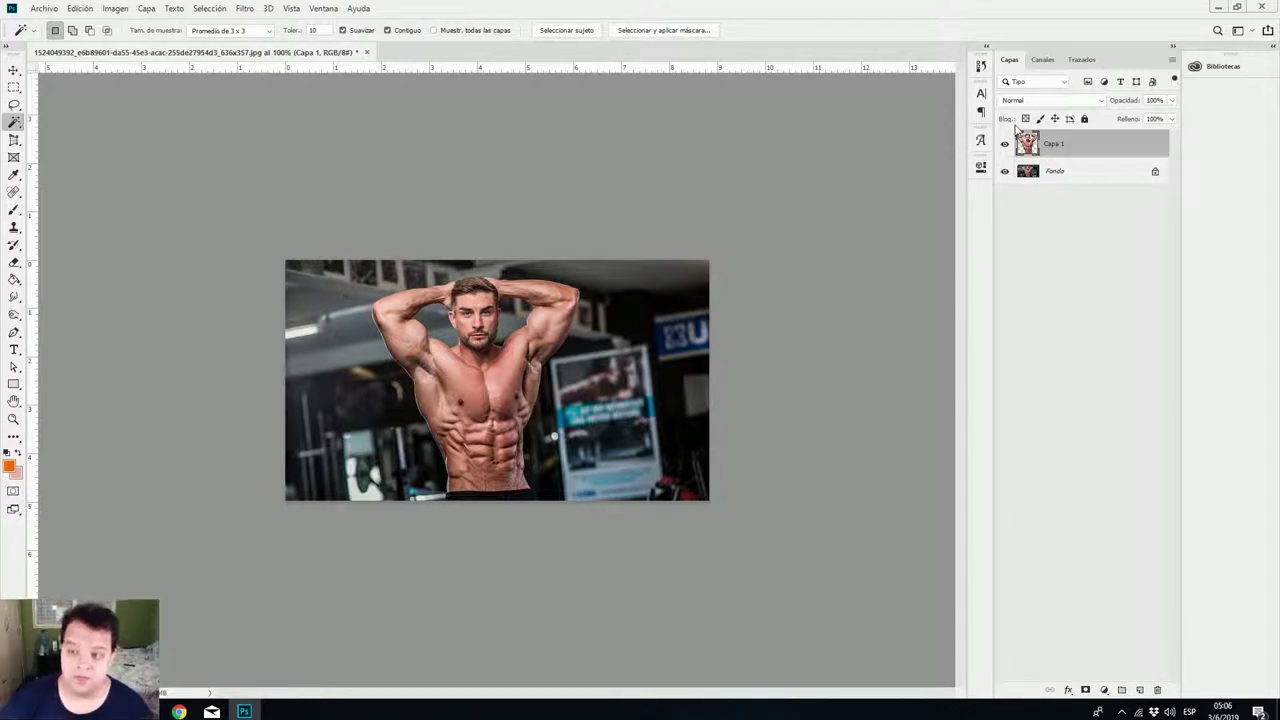
{"action": "left_click", "coordinate": [1005, 172]}
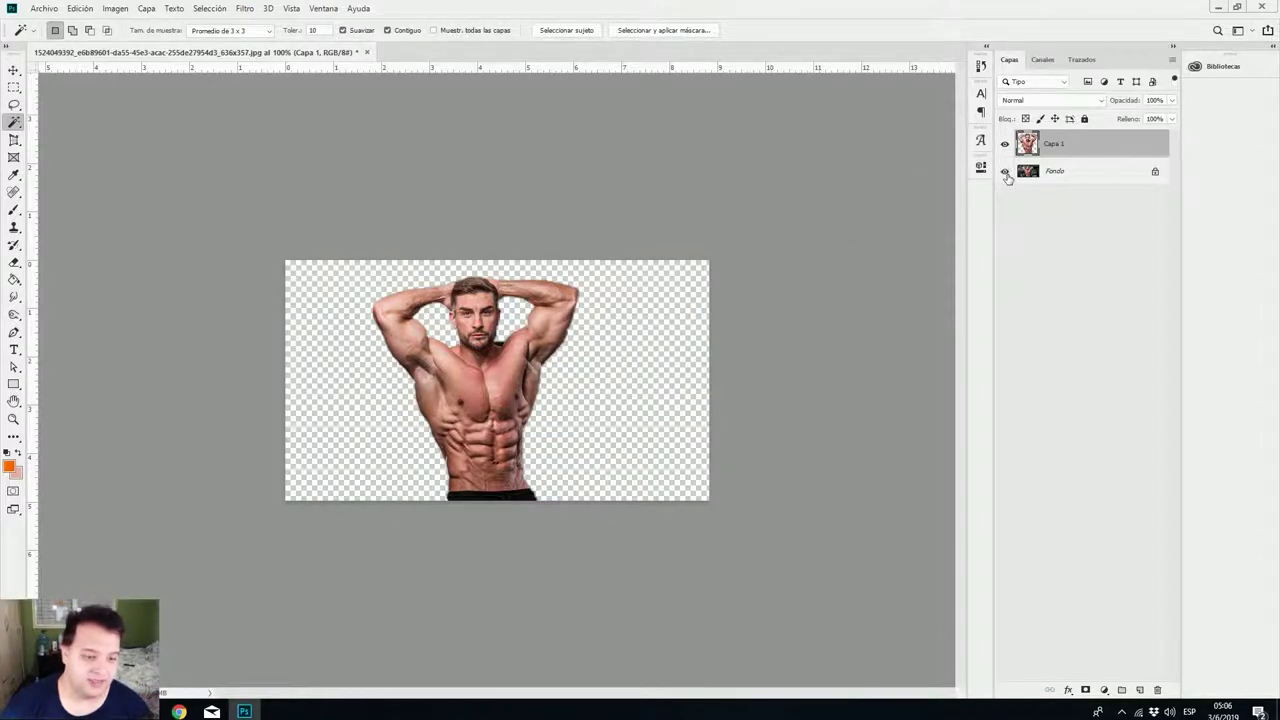
{"action": "left_click", "coordinate": [1005, 172]}
{"action": "left_click", "coordinate": [1047, 176]}
{"action": "left_click", "coordinate": [1057, 148]}
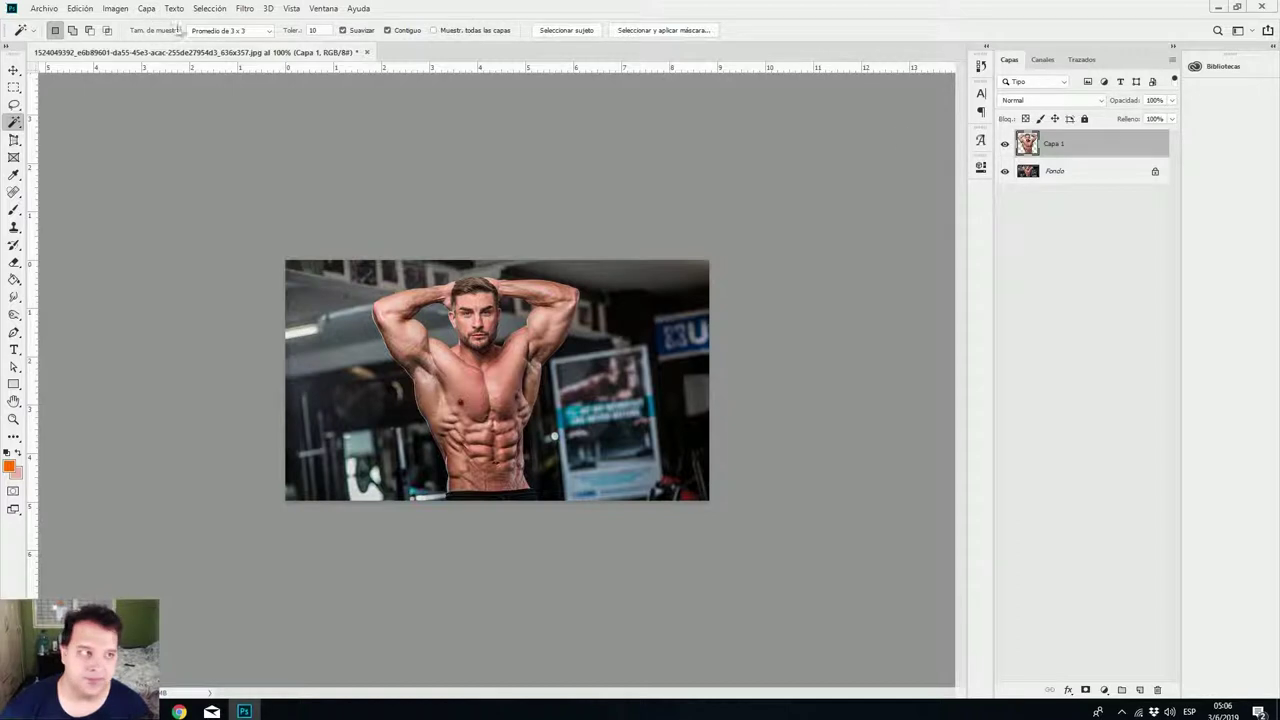
Open Shadows/Highlights for the cut-out layer, compare the preview, and set Shadows to amount 40% and tone 72%, and Highlights tone to 47%.
{"action": "left_click", "coordinate": [115, 8]}
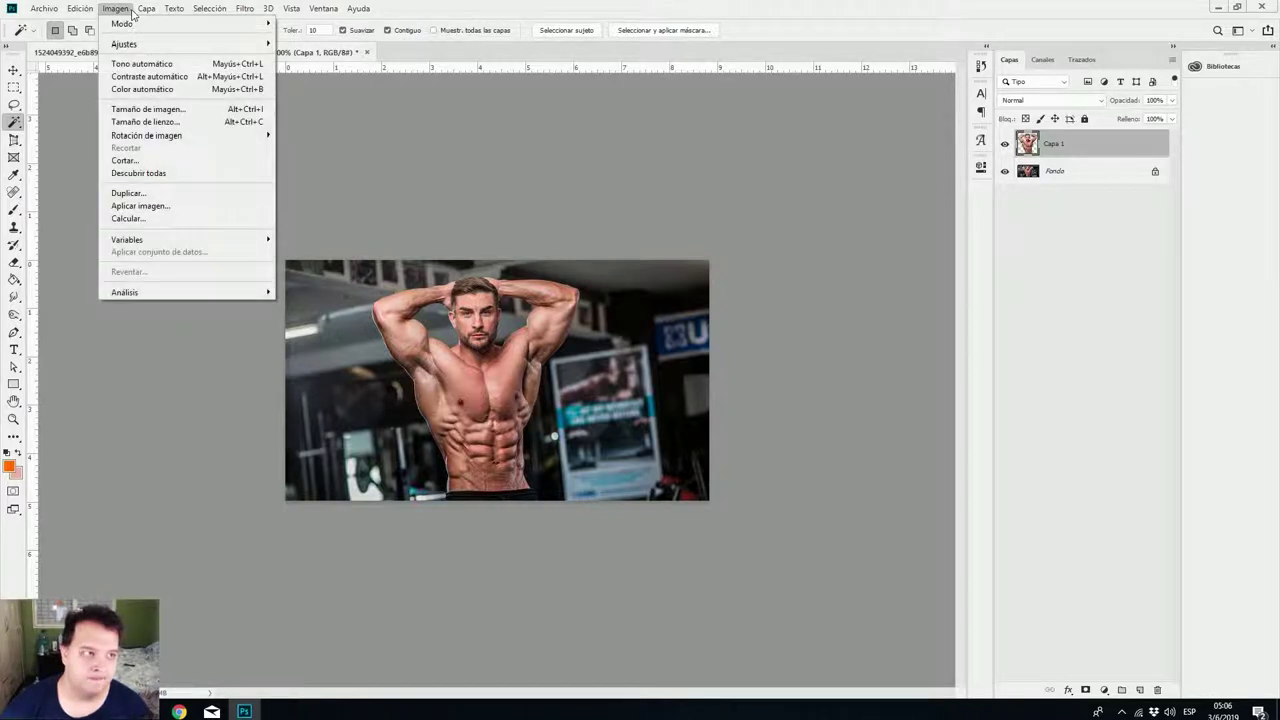
{"action": "mouse_move", "coordinate": [115, 8]}
{"action": "mouse_move", "coordinate": [124, 44]}
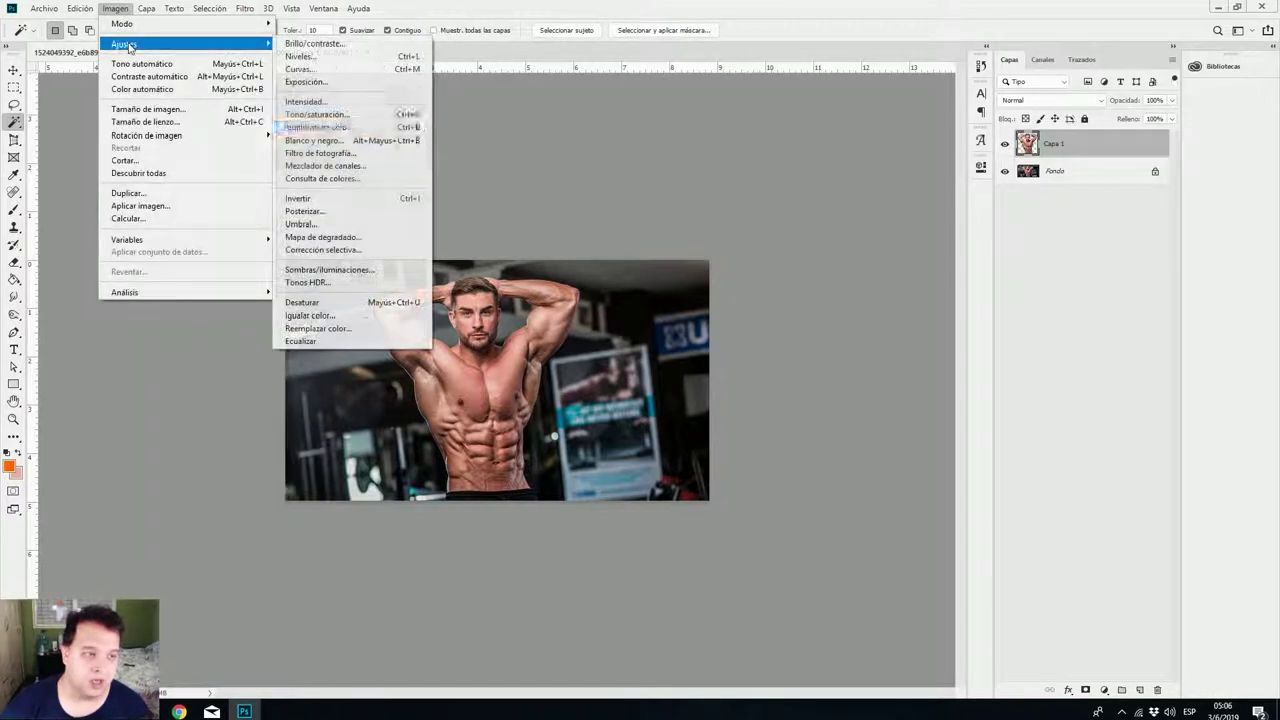
{"action": "left_click", "coordinate": [378, 277]}
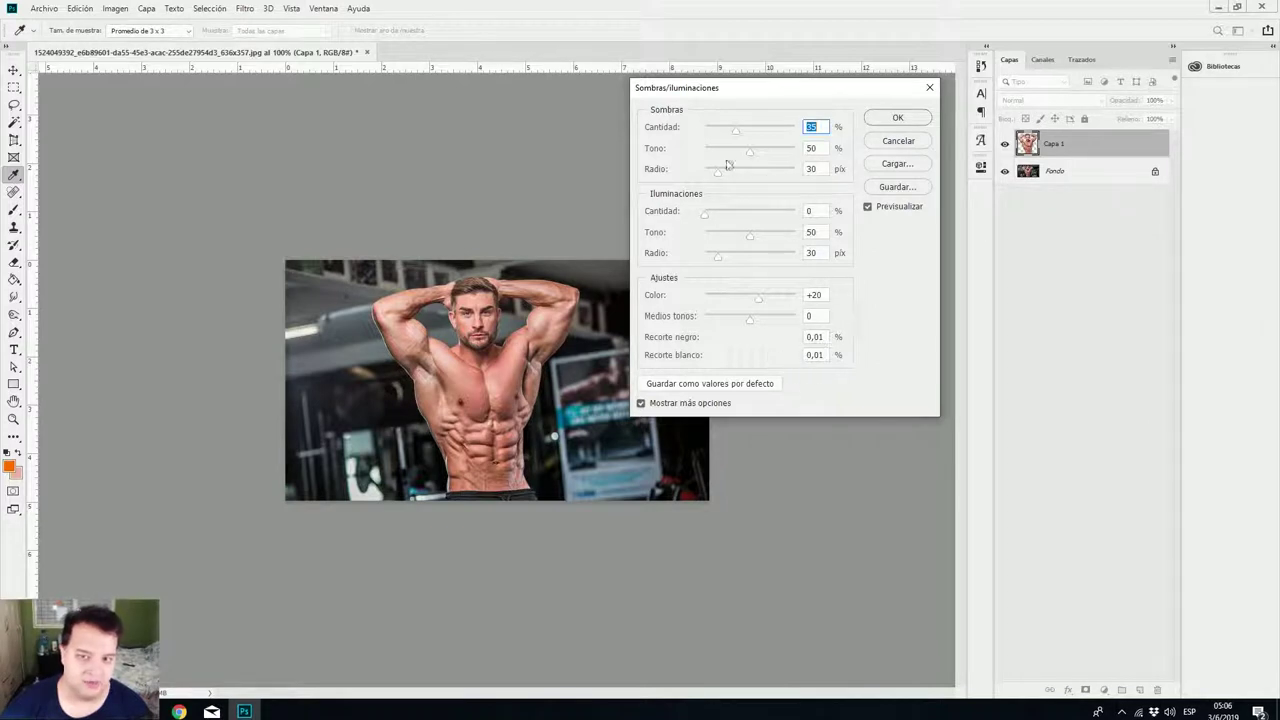
{"action": "left_click", "coordinate": [868, 207]}
{"action": "left_click", "coordinate": [868, 207]}
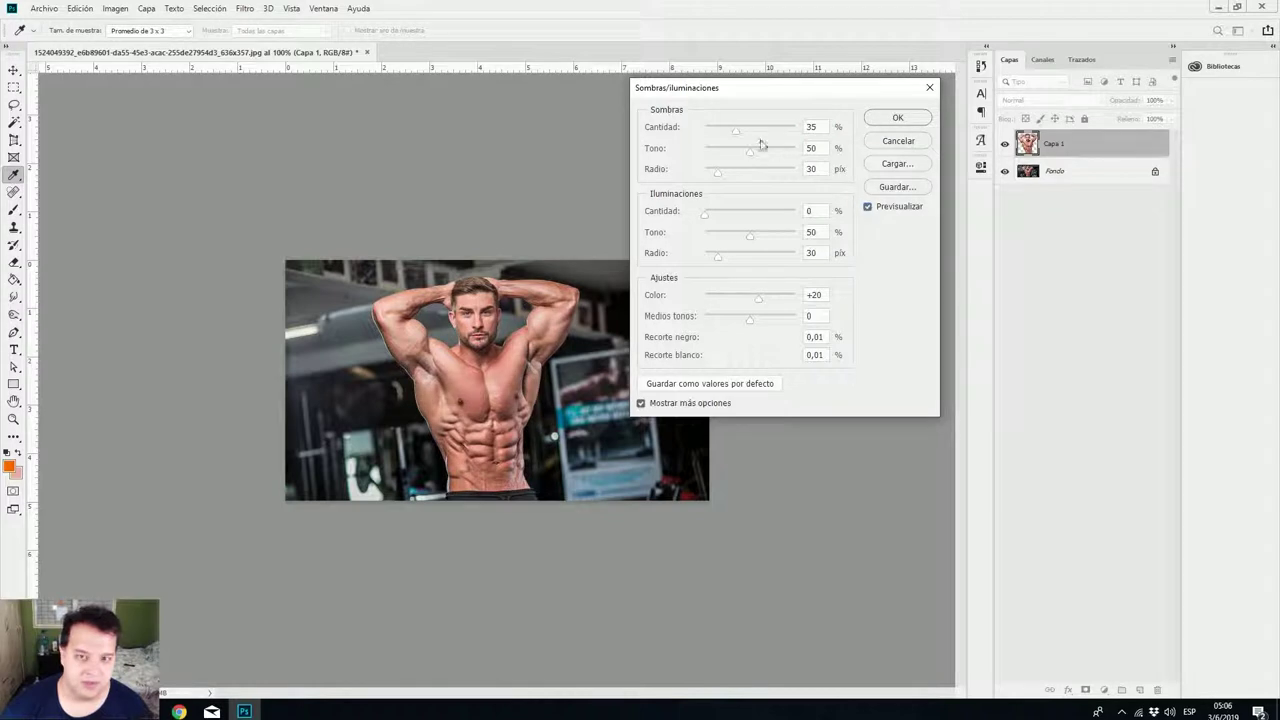
{"action": "left_click_drag", "start_coordinate": [736, 135], "coordinate": [770, 158]}
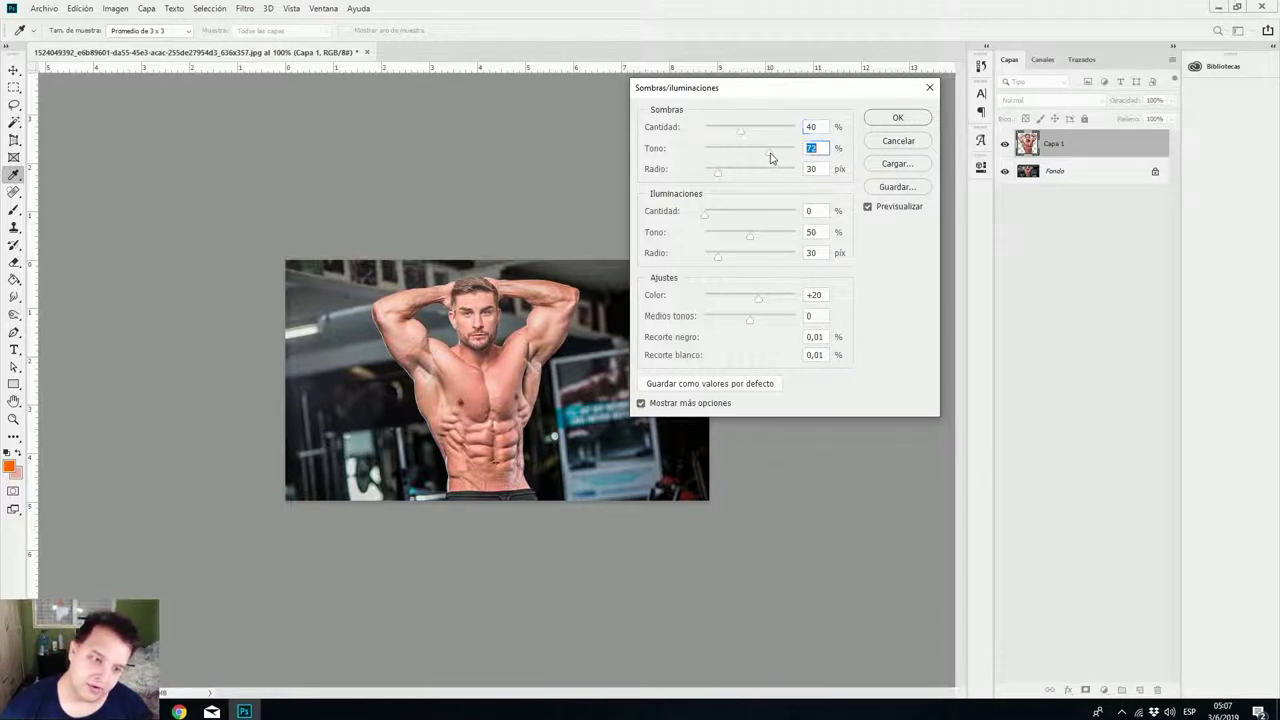
{"action": "mouse_move", "coordinate": [751, 240]}
{"action": "left_mouse_down"}
{"action": "mouse_move", "coordinate": [700, 240]}
{"action": "mouse_move", "coordinate": [758, 239]}
{"action": "left_mouse_up"}
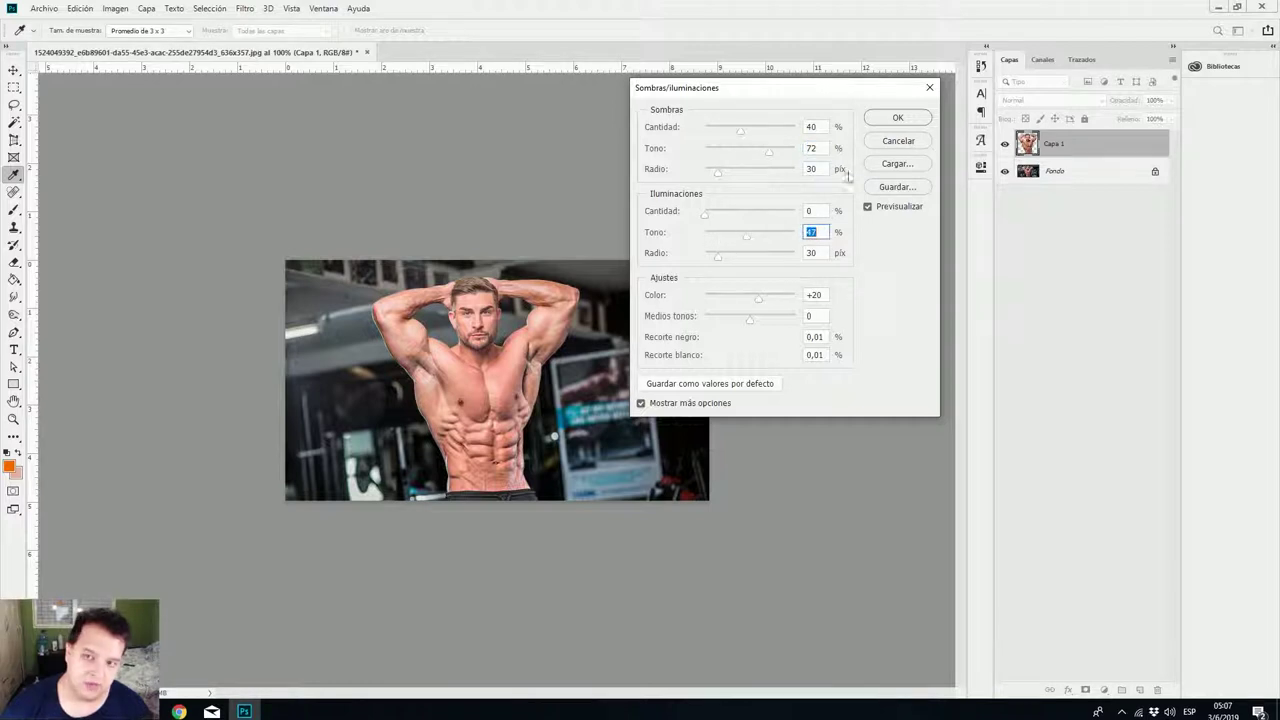